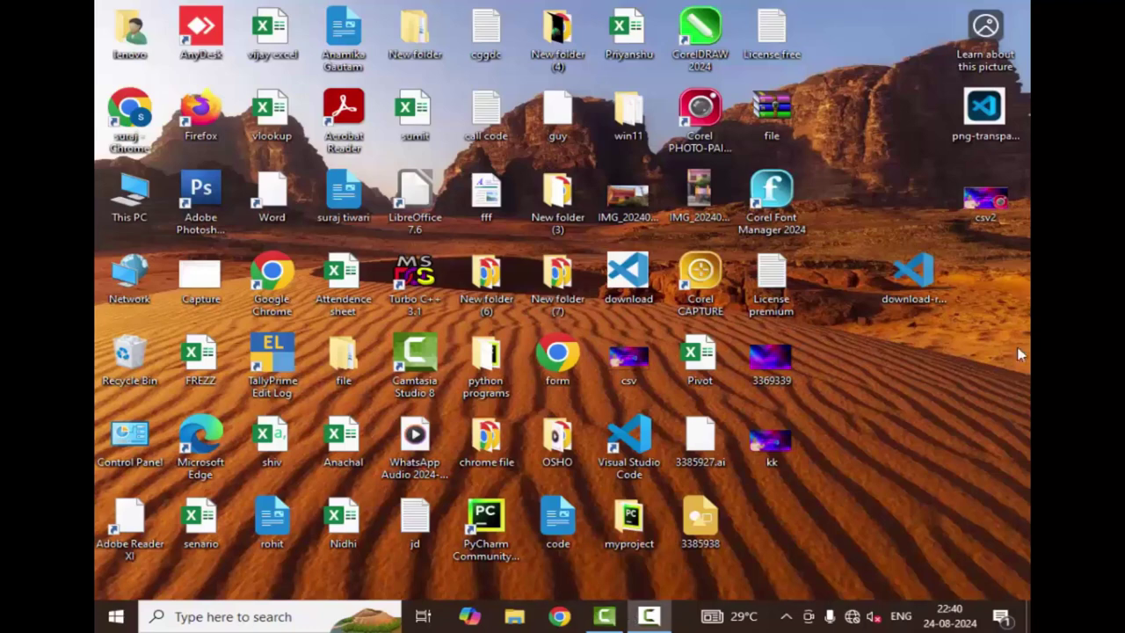
Refresh the desktop and launch Microsoft Access from the Start menu.
right_click(920, 399)
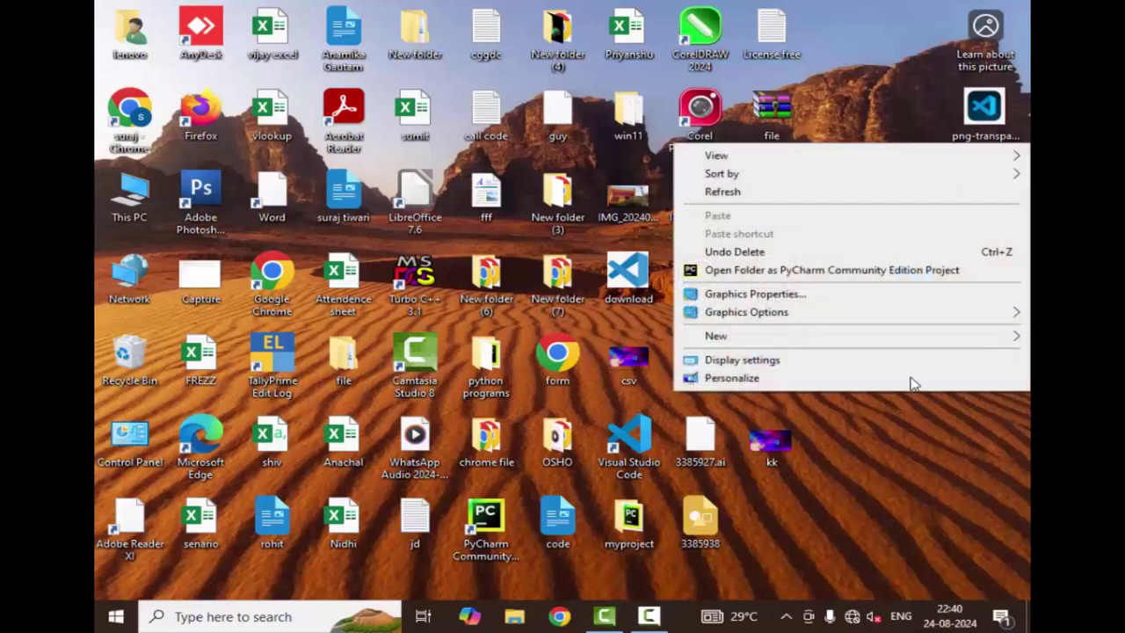
left_click(798, 193)
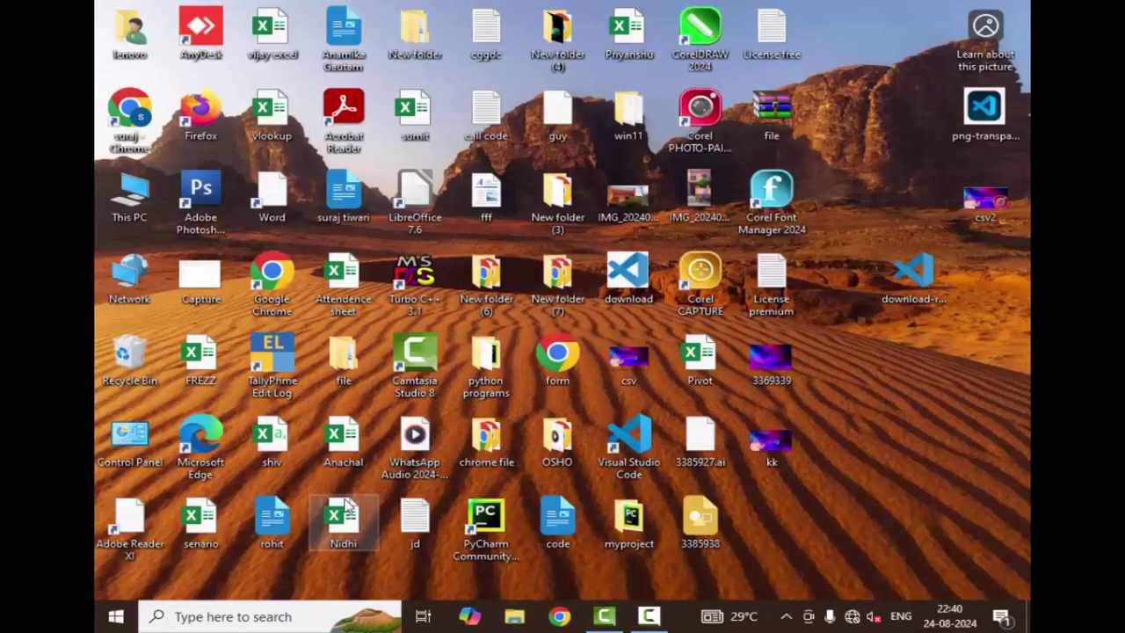
left_click(109, 616)
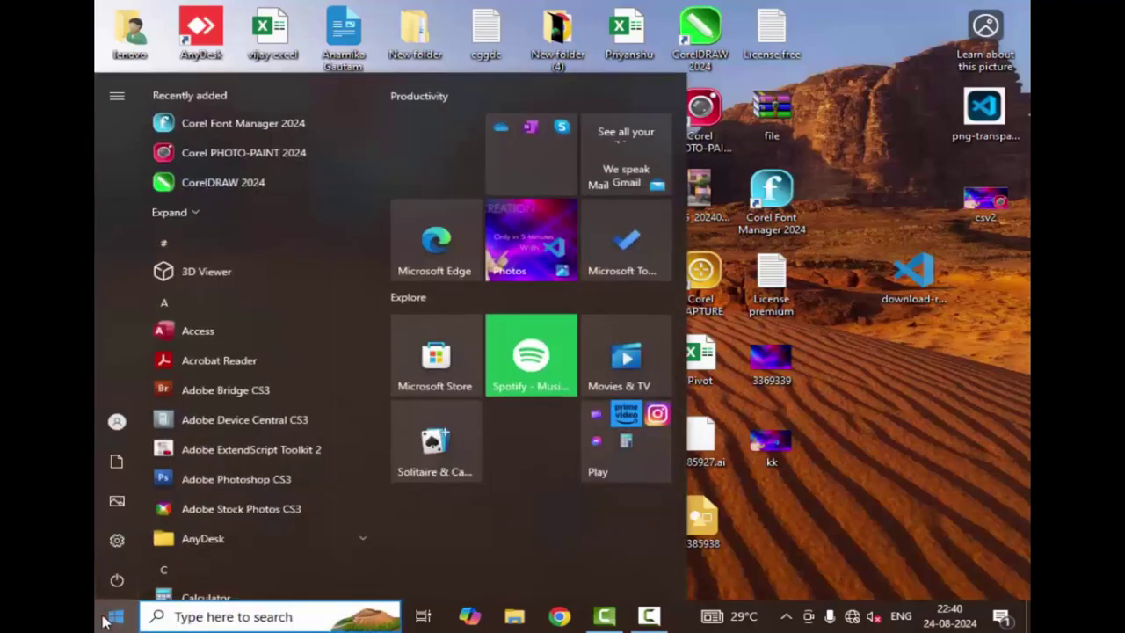
left_click(202, 331)
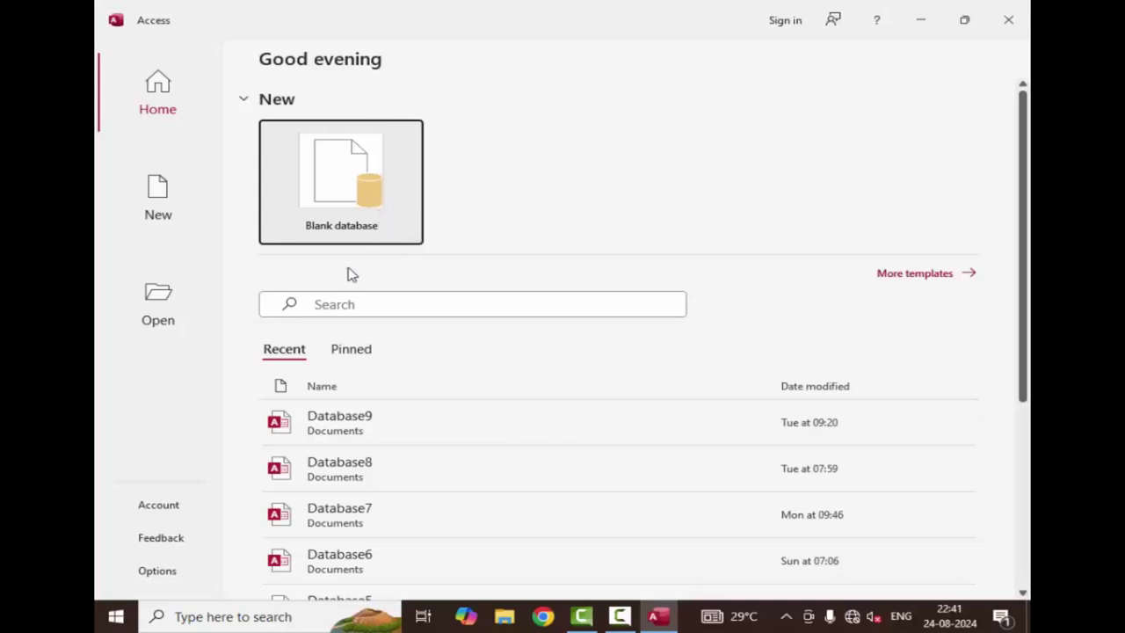
Create a blank database, keeping the default file name Database10.
left_click(343, 197)
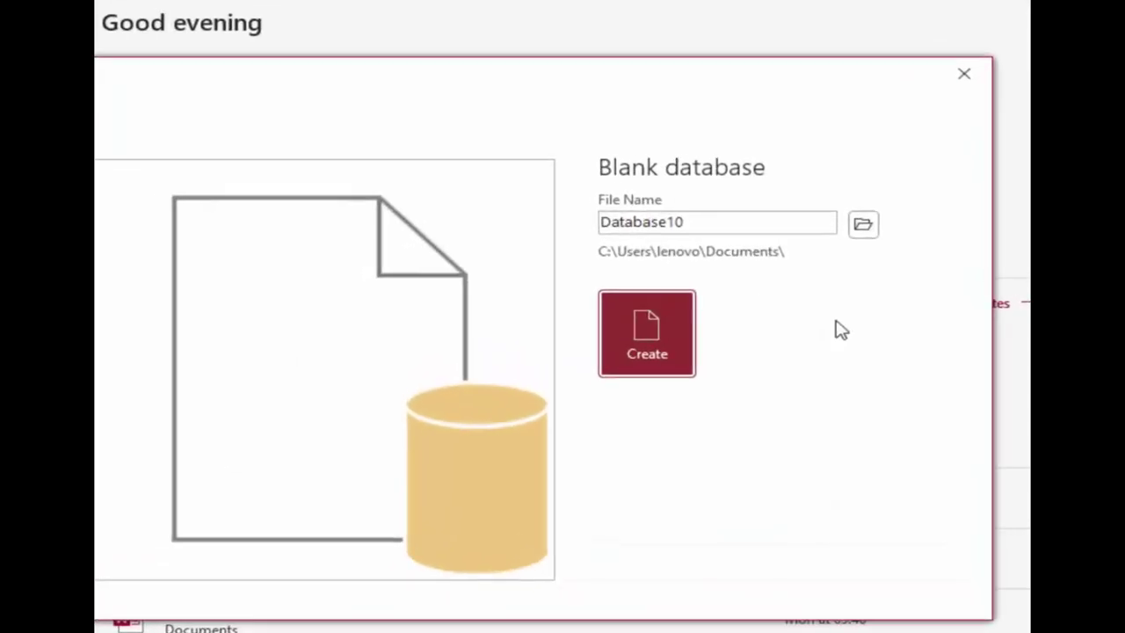
left_click(724, 219)
left_click(723, 220)
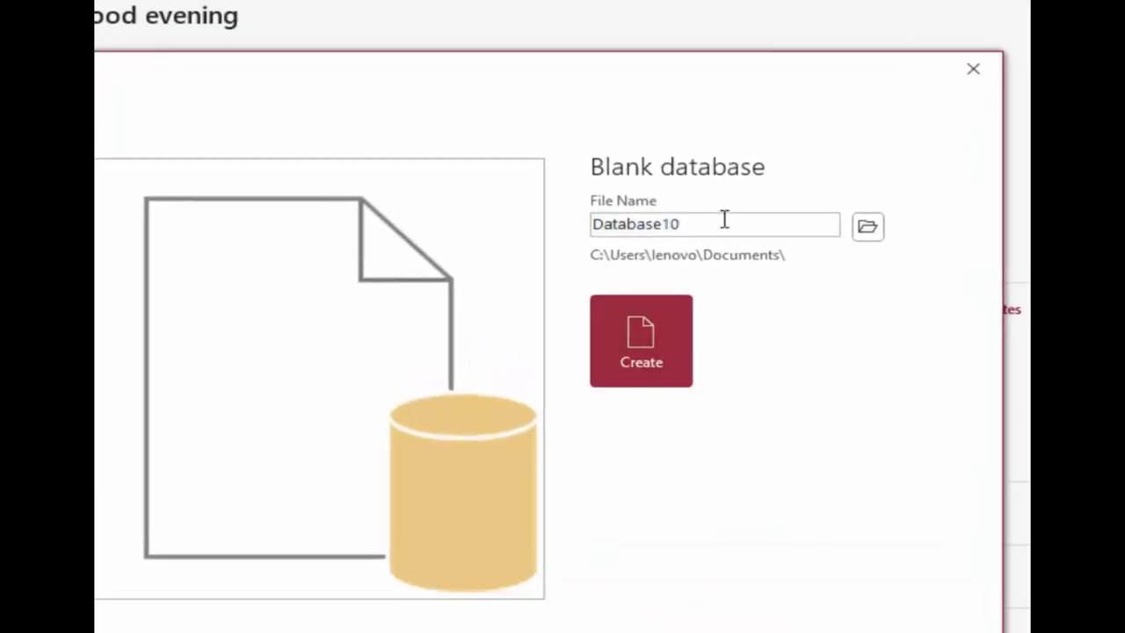
left_click_drag(725, 231, 587, 227)
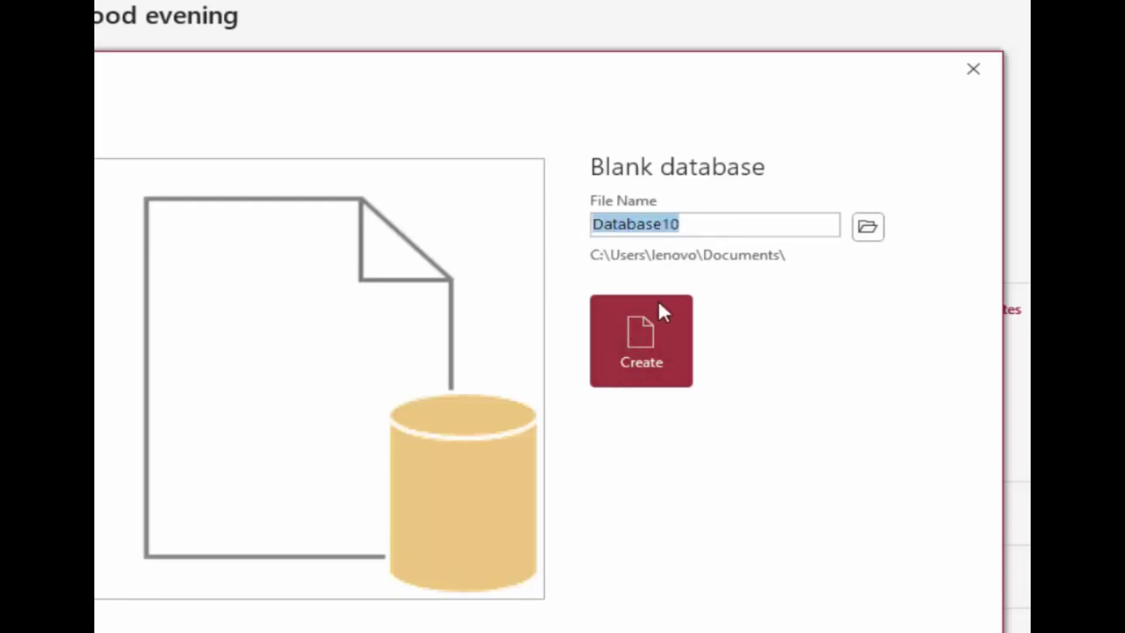
left_click(648, 343)
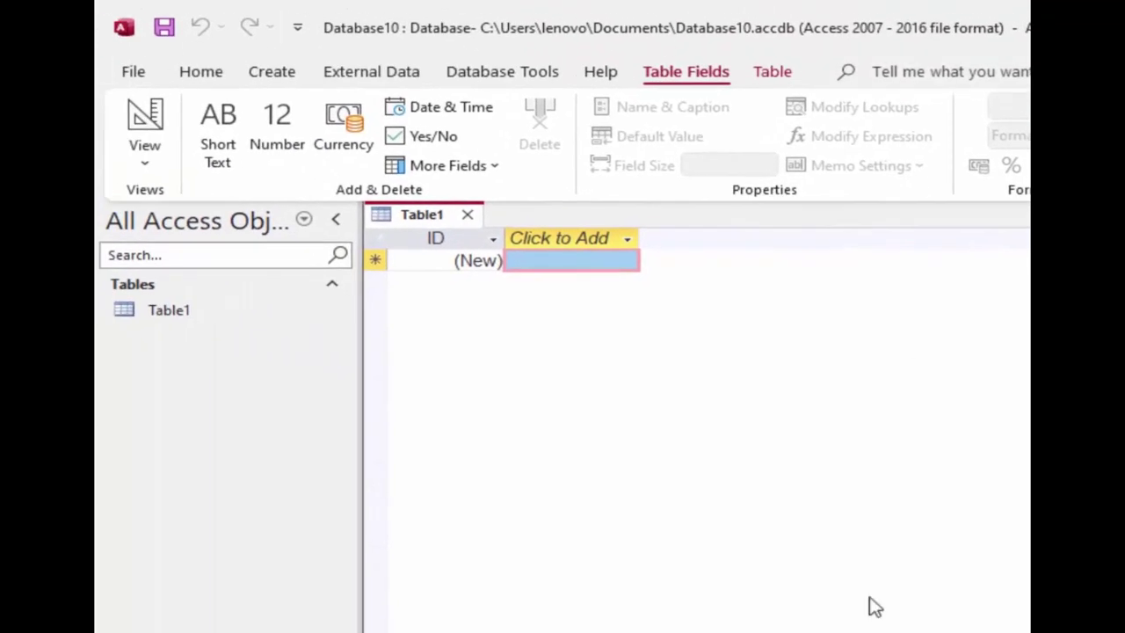
Switch Table1 to Design View and replace its name with Grade in the save prompt.
left_click(138, 169)
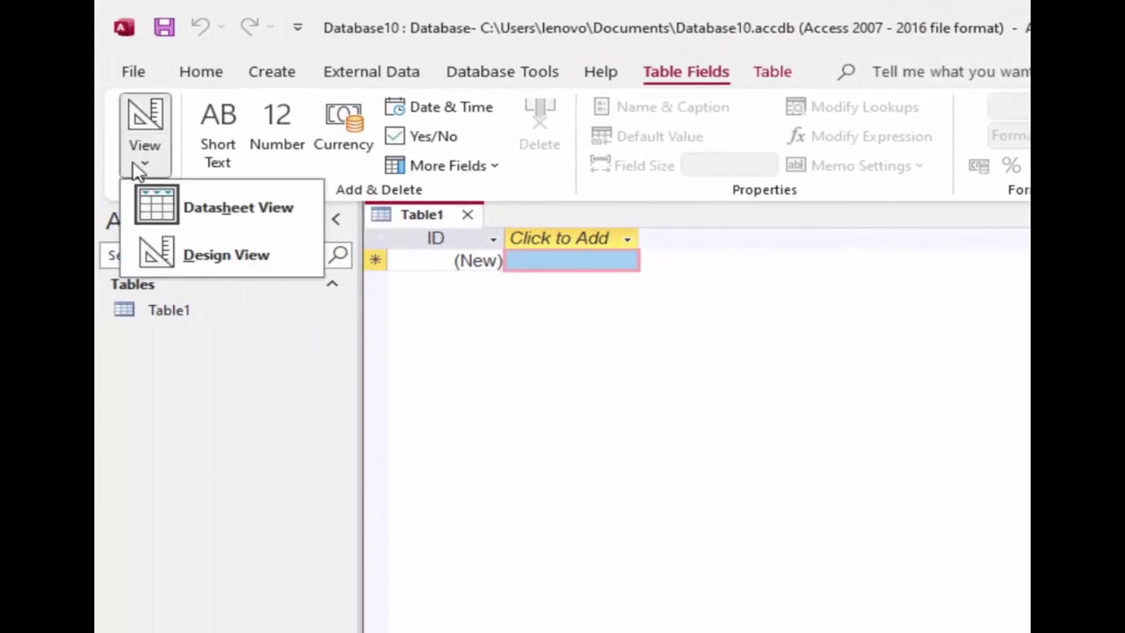
left_click(193, 255)
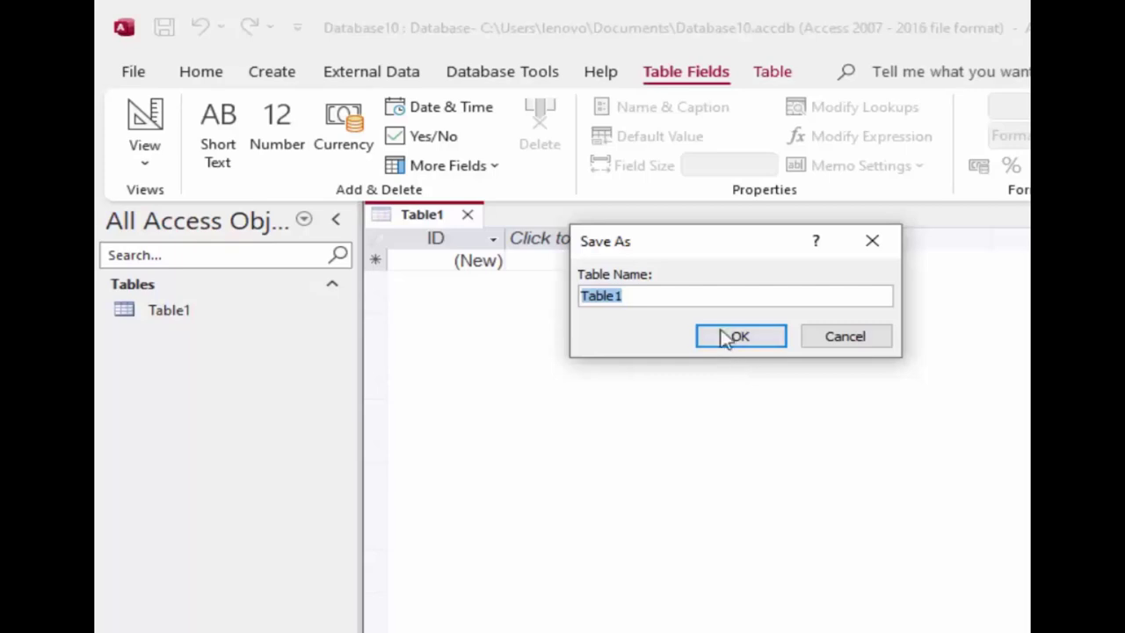
left_click(670, 297)
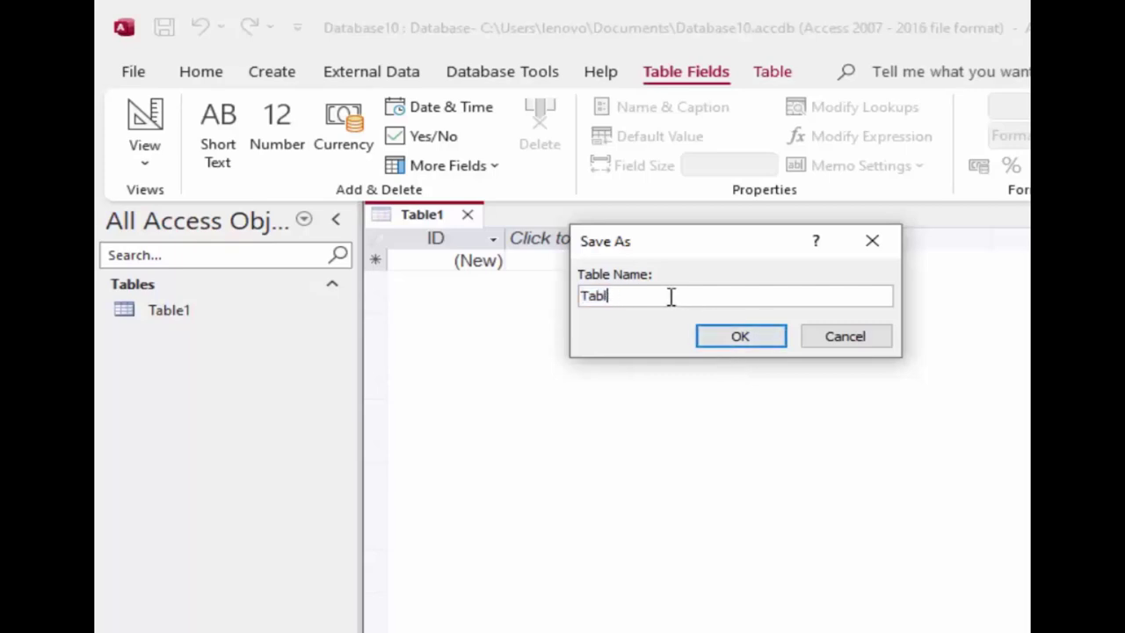
key("BackSpace")
key("BackSpace")
key("BackSpace")
type("a")
Save the table as Grade and rename the ID field to Student_id.
left_click(743, 342)
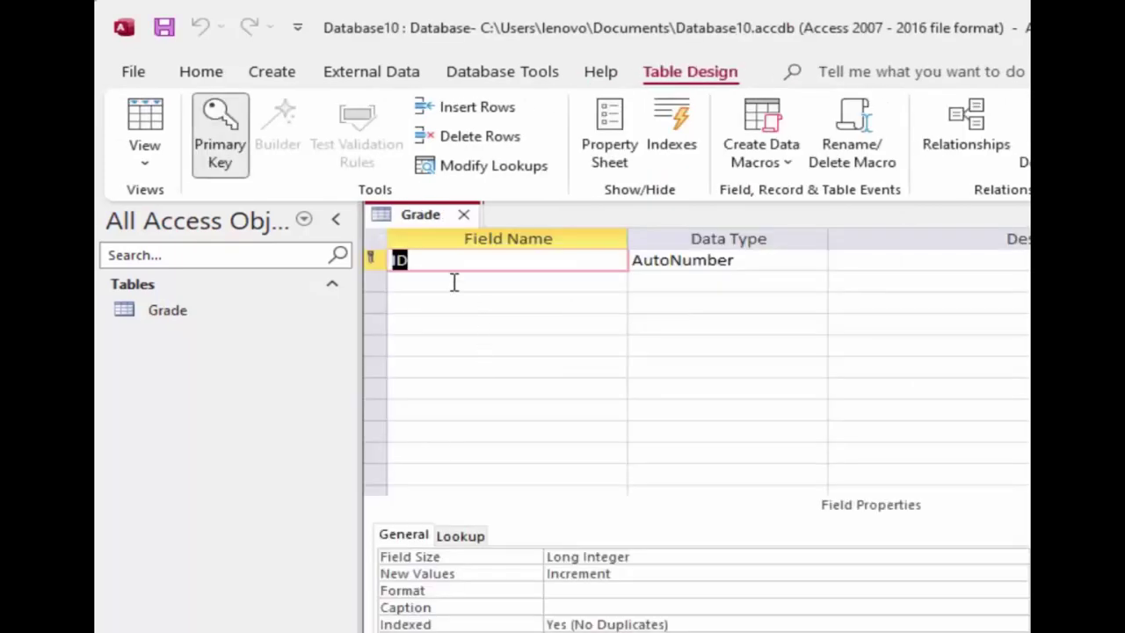
left_click(454, 281)
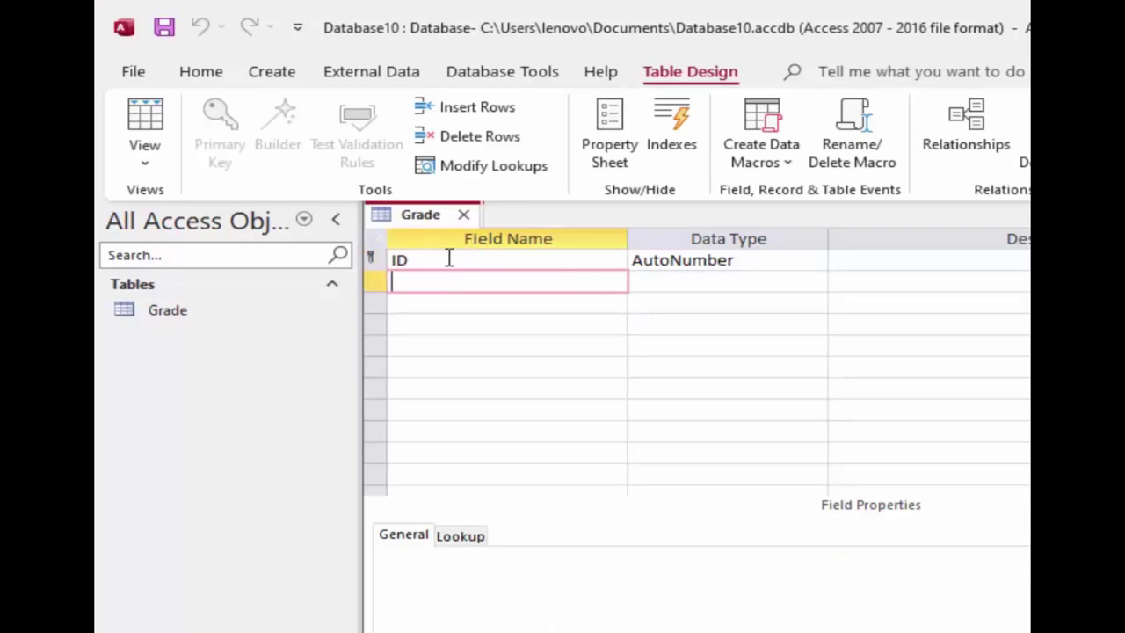
double_click(446, 257)
key("BackSpace")
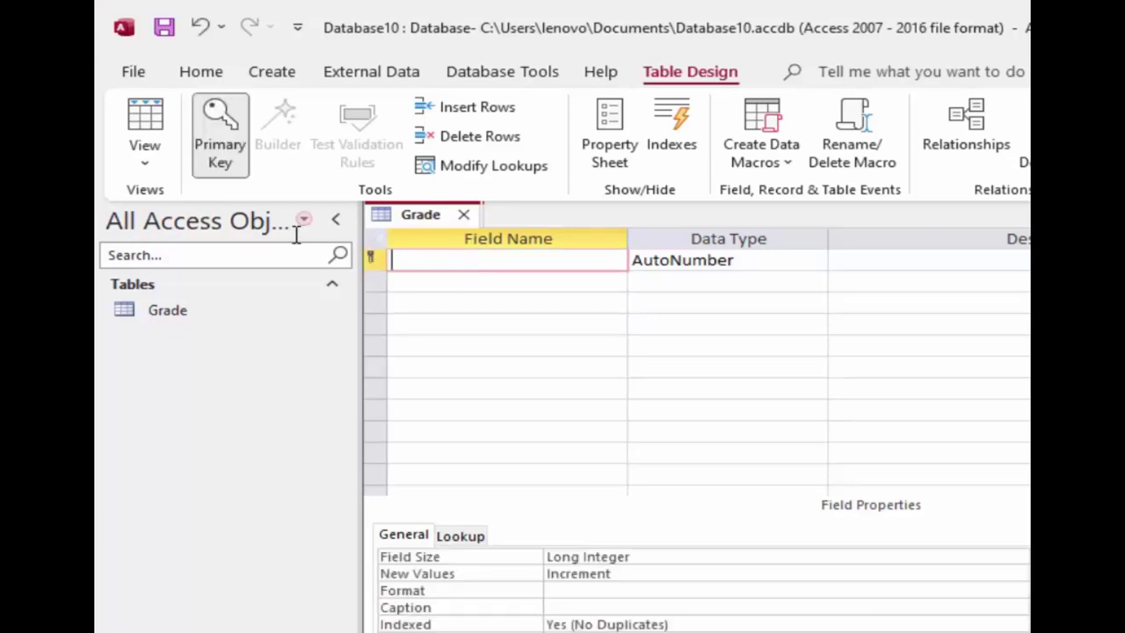
type("Studen")
type("t_i")
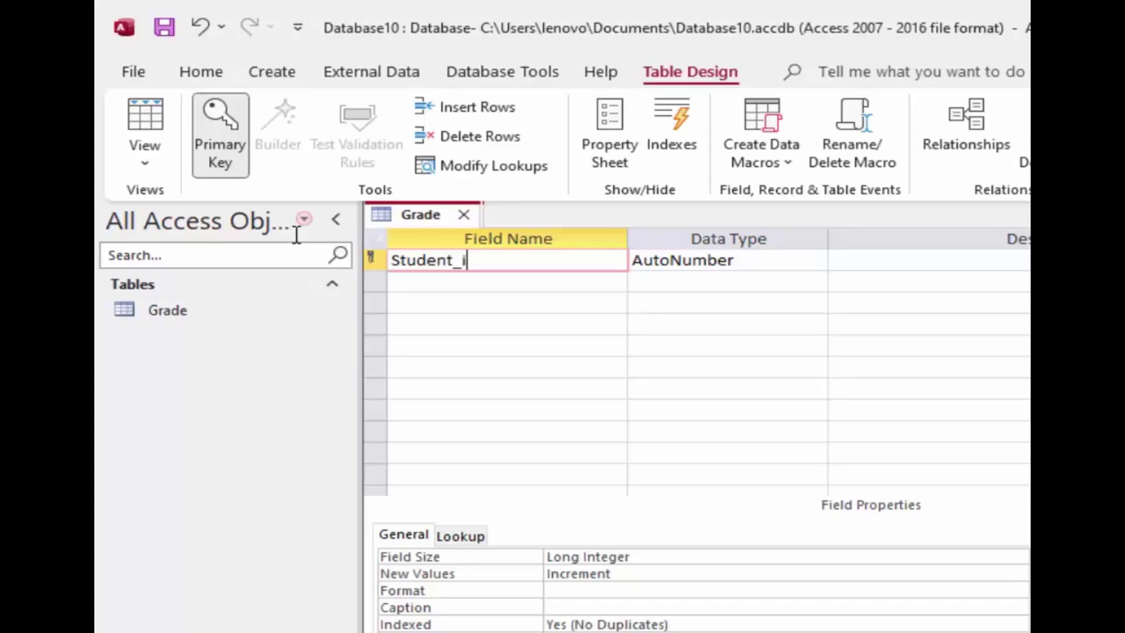
type("d")
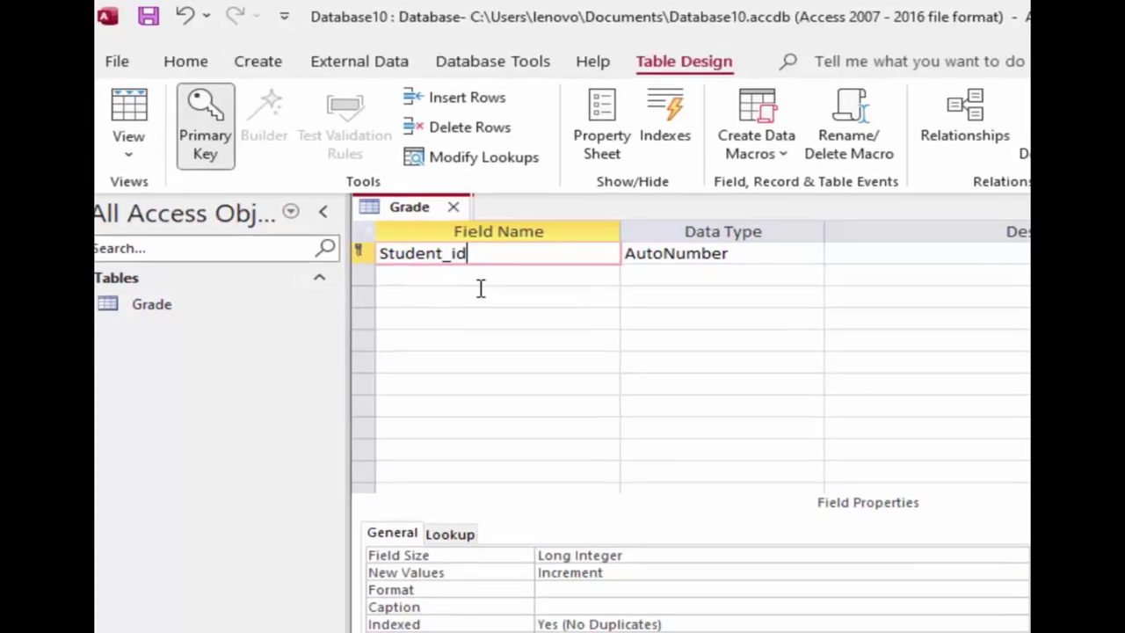
Add a Name_of_Student Short Text field below Student_id.
left_click(495, 285)
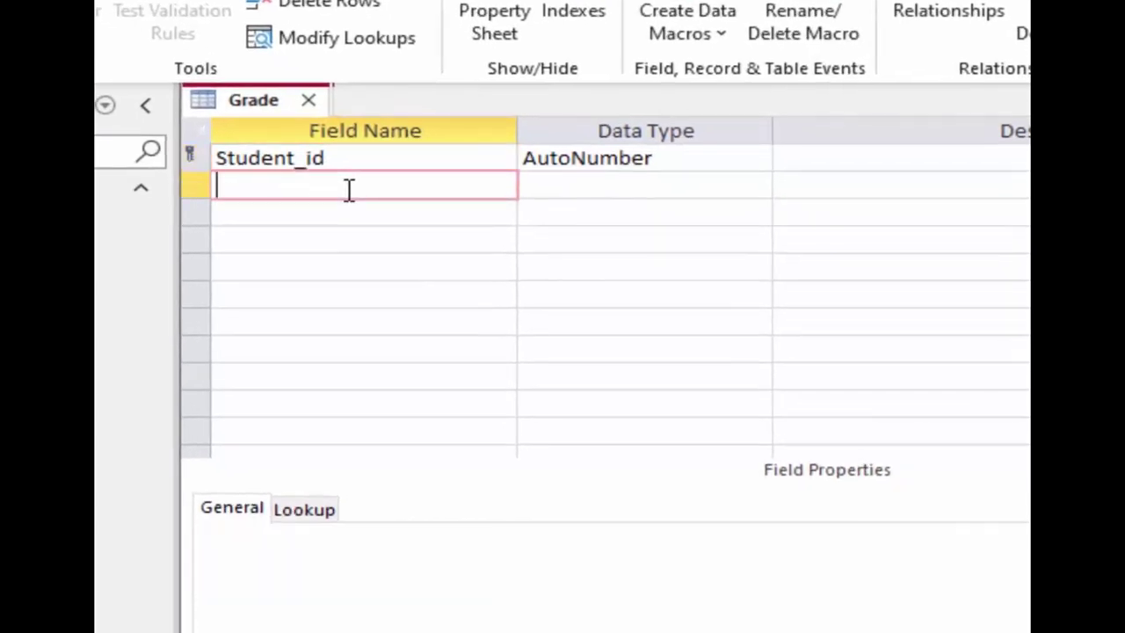
type("Name")
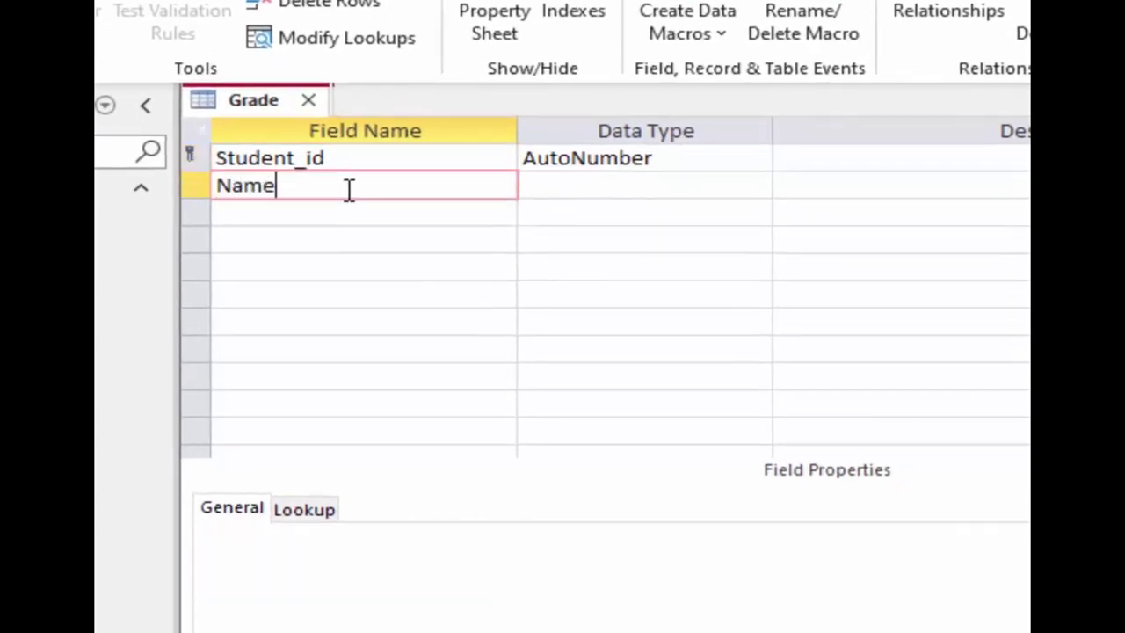
type("_of_")
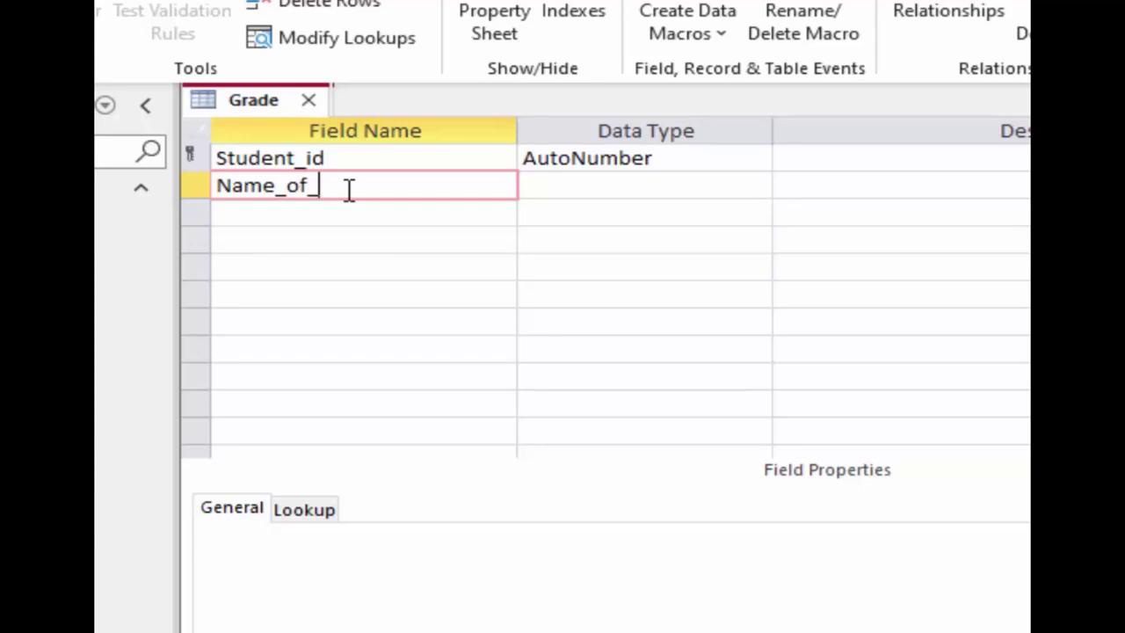
type("Stud")
type("ent")
left_click(626, 202)
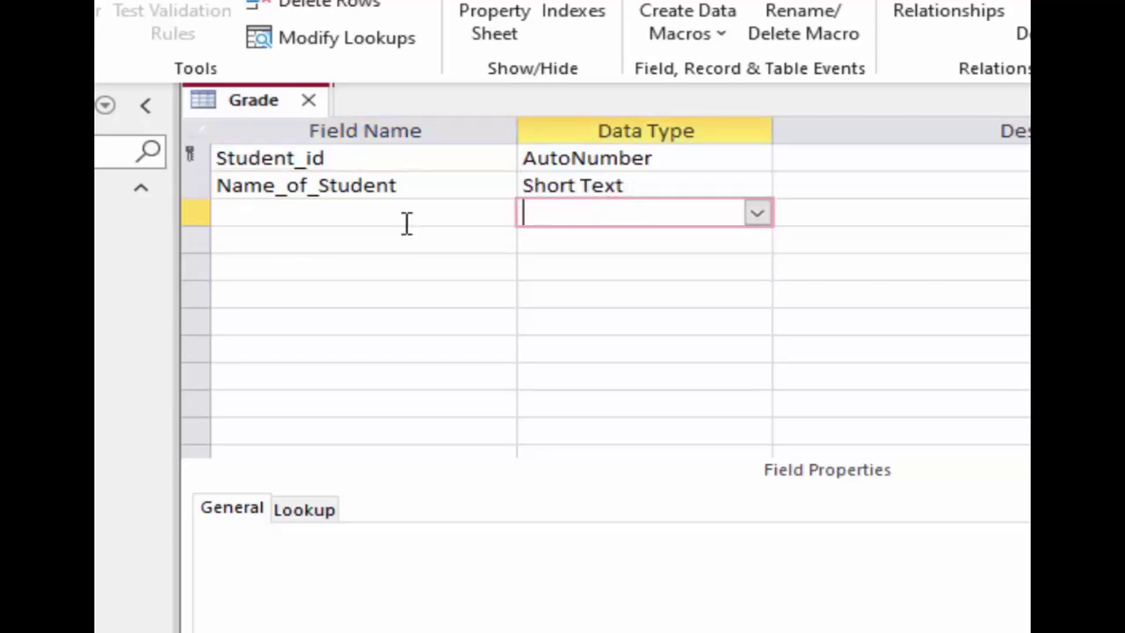
left_click(363, 209)
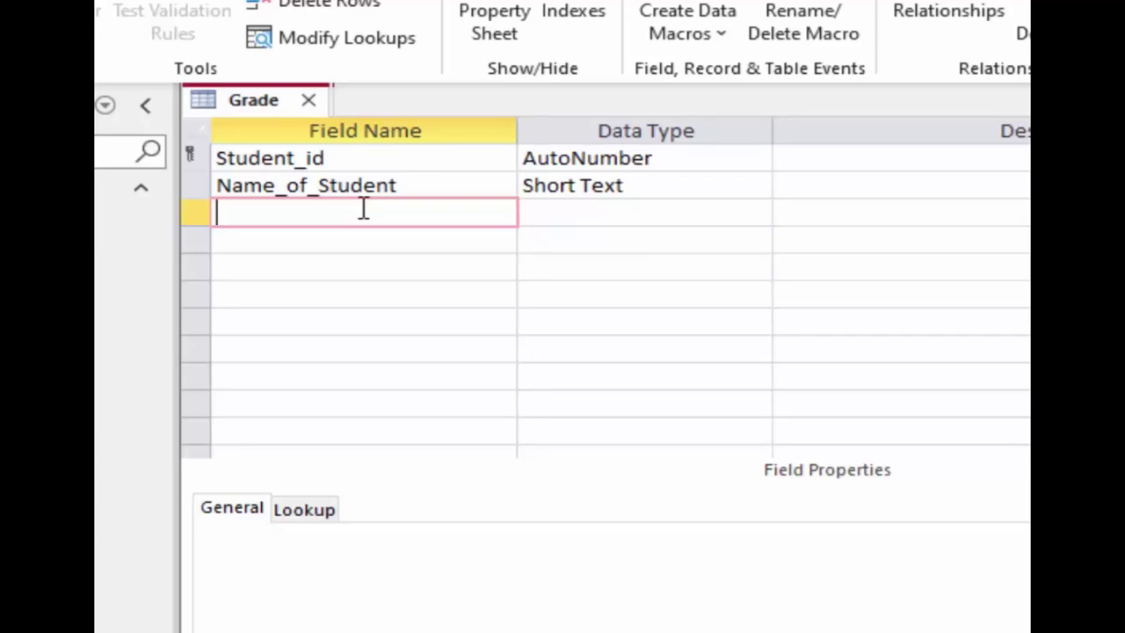
Add the Computer and English field names, correcting the typos.
type("S")
type("C")
type("omputer")
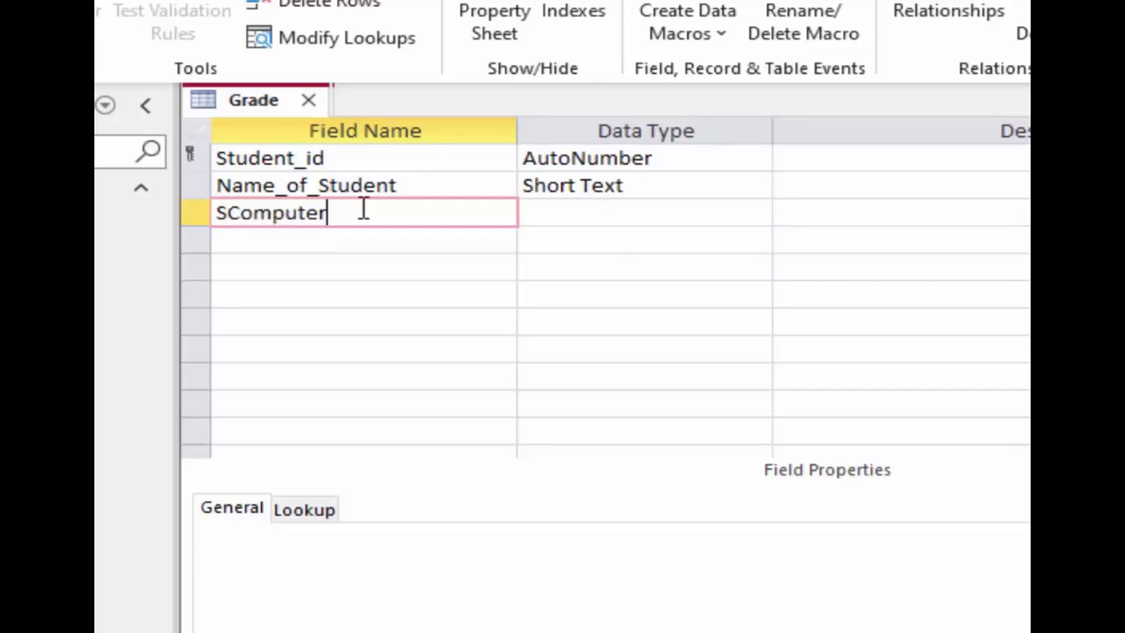
key("Tab")
key("Tab")
key("Tab")
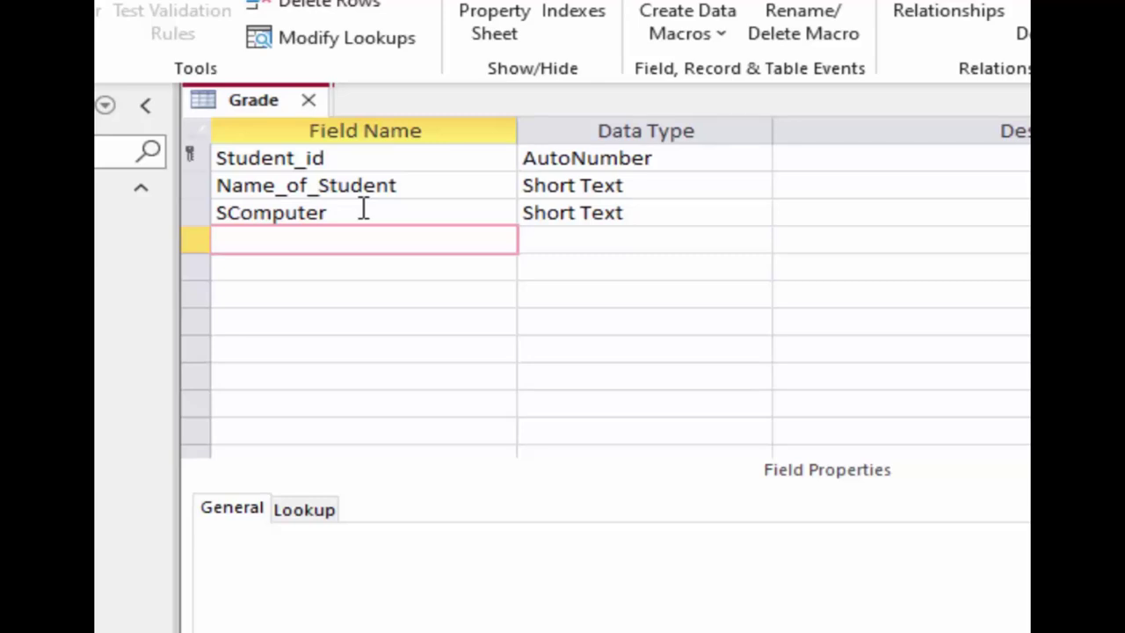
left_click(227, 212)
key("BackSpace")
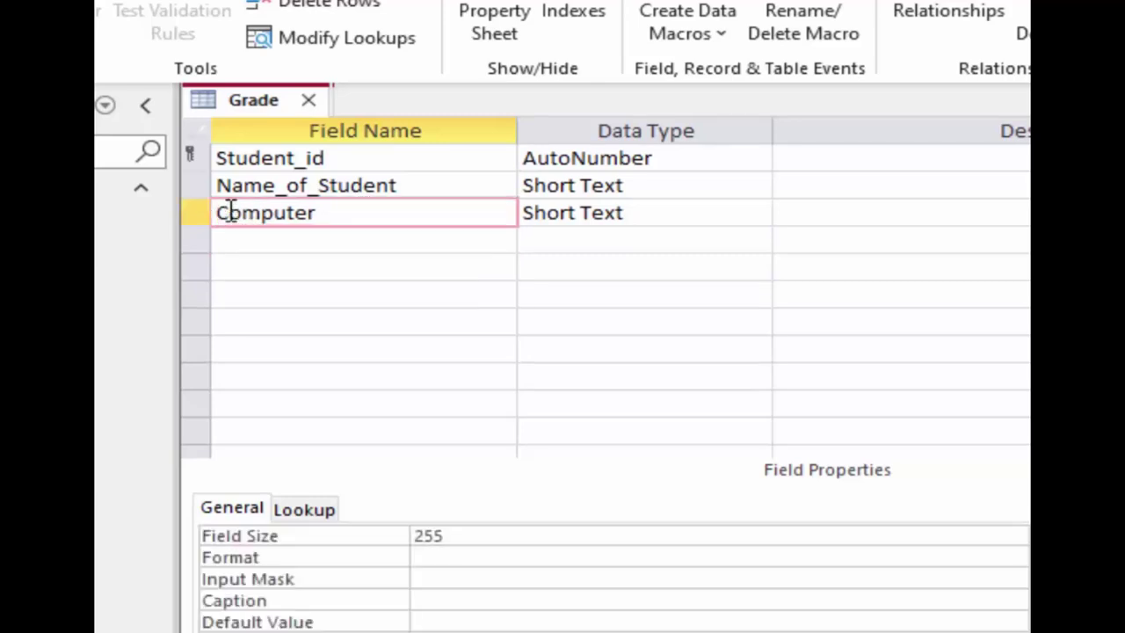
left_click(272, 240)
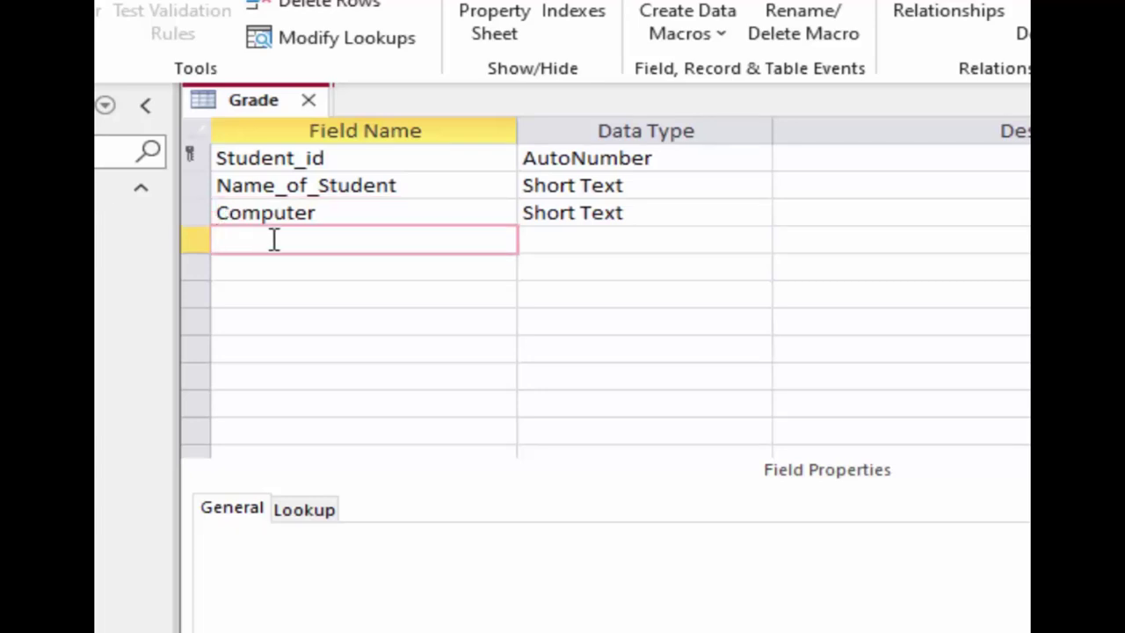
type("Enh")
key("BackSpace")
type("gli")
type("sh")
key("Tab")
key("Tab")
key("Tab")
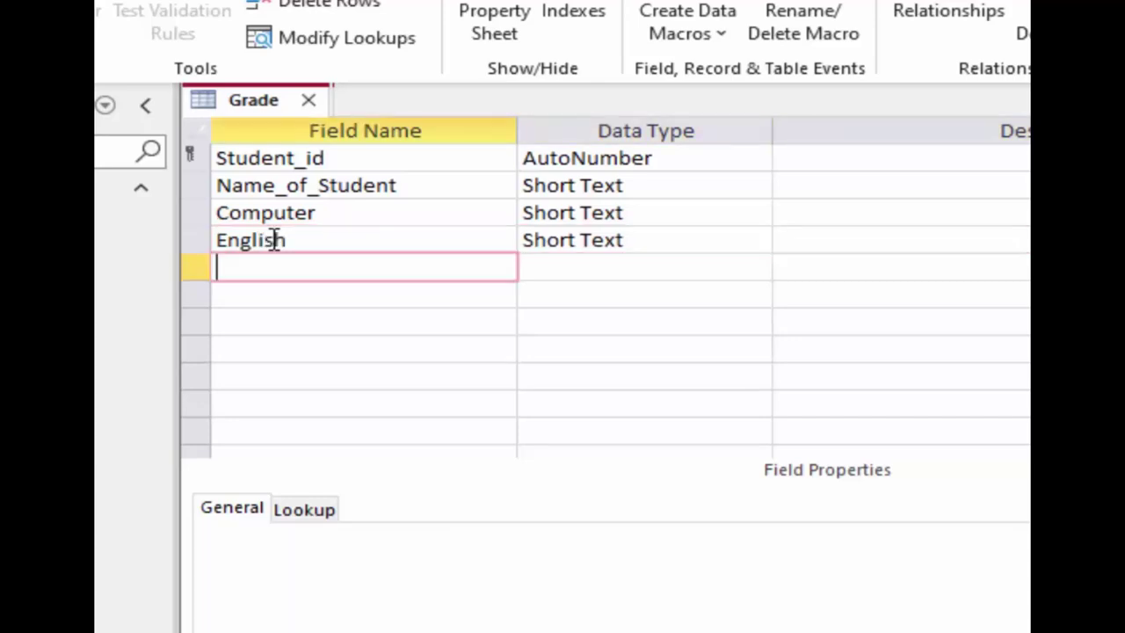
Add the Biology, Chemistry and Physics field names.
type("B")
type("iology")
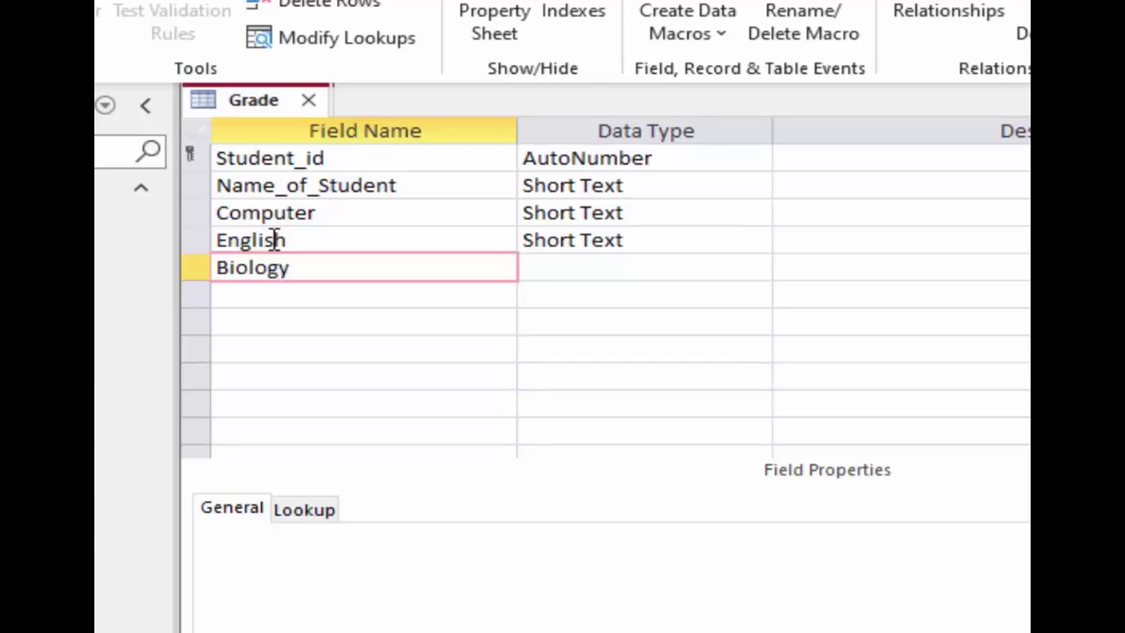
left_click(273, 291)
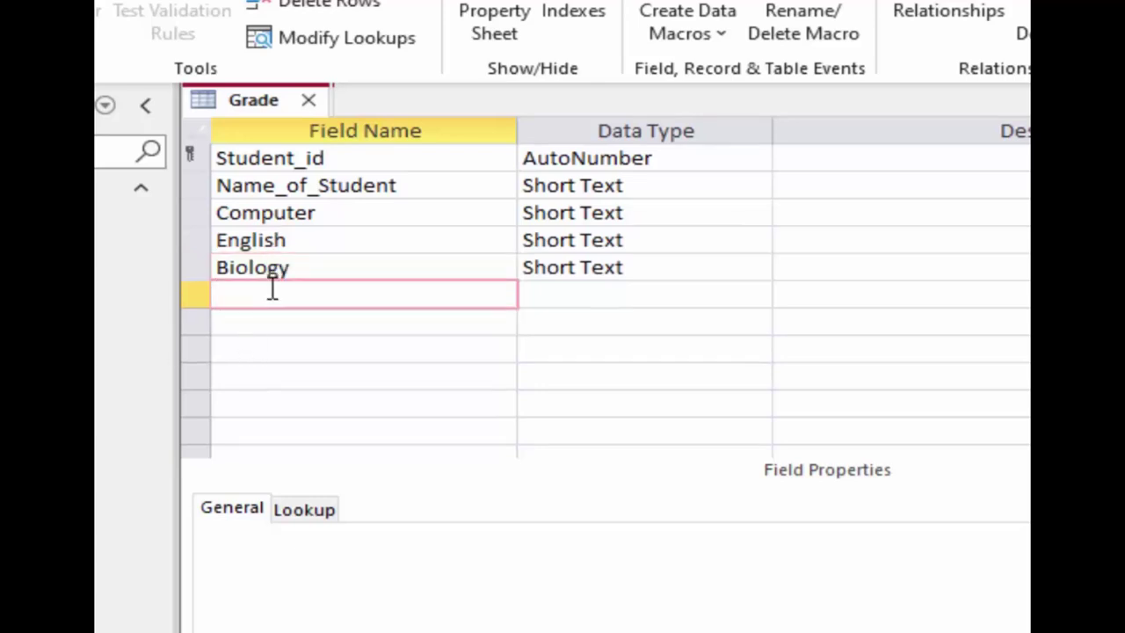
type("Che")
type("mistr")
type("y")
left_click(289, 324)
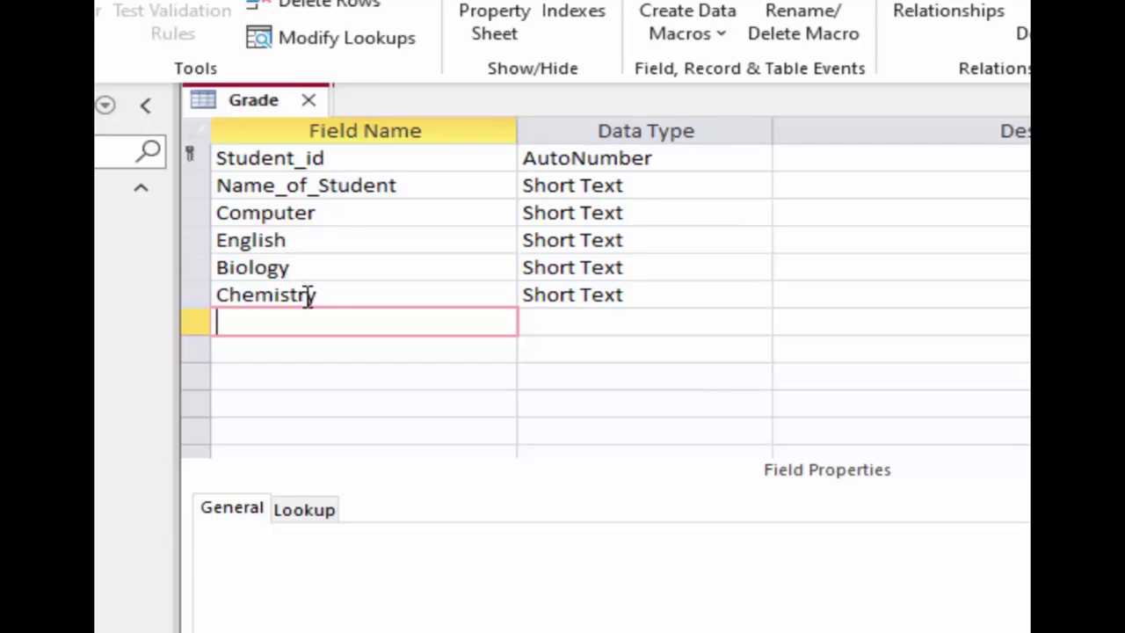
type("P")
type("hysi")
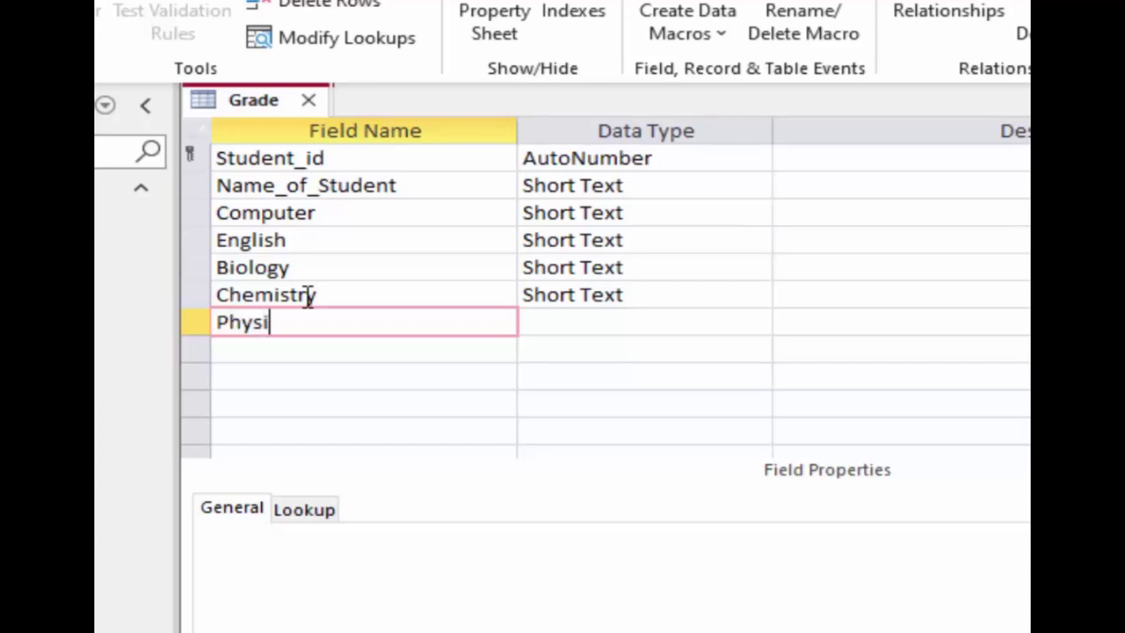
type("cs")
Set the Computer and English data types to Number.
left_click(603, 322)
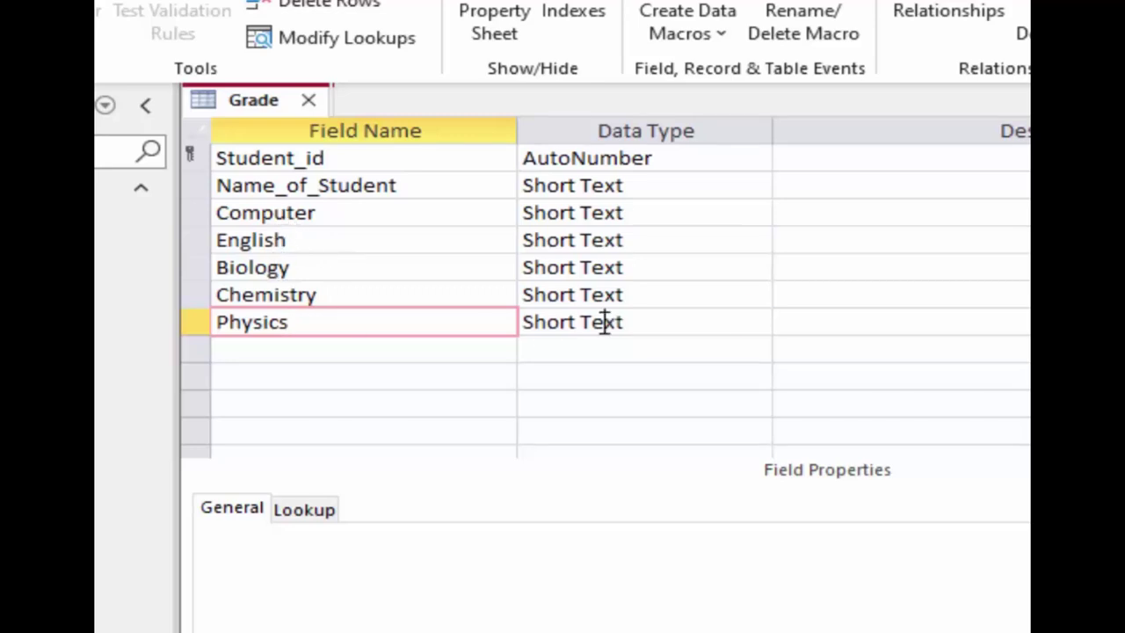
left_click(641, 213)
left_click(755, 216)
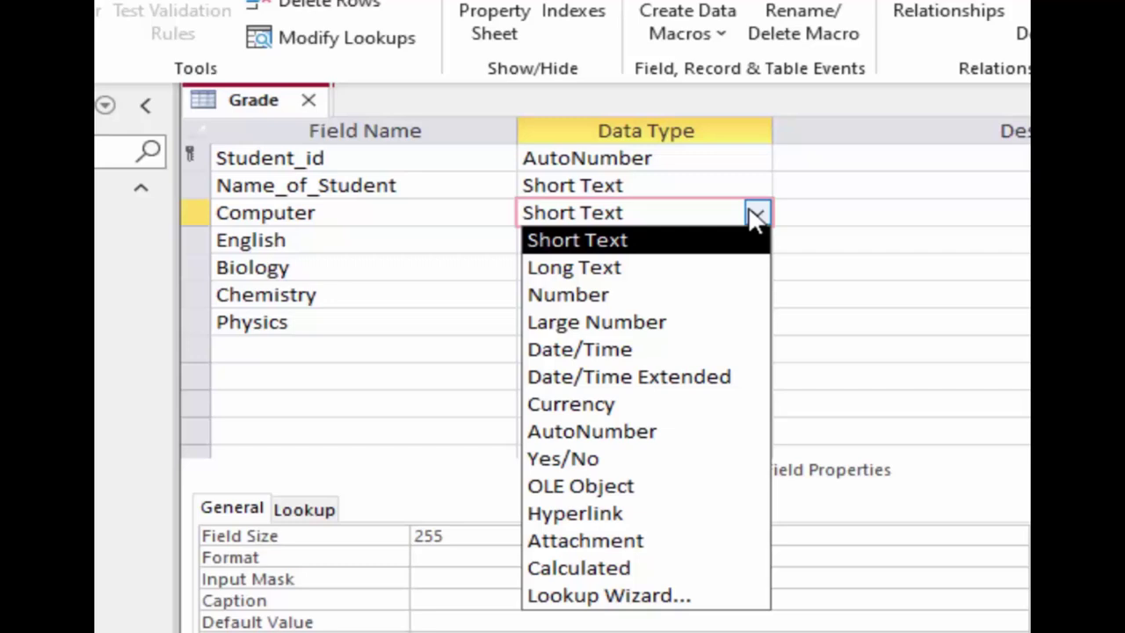
left_click(676, 297)
left_click(694, 240)
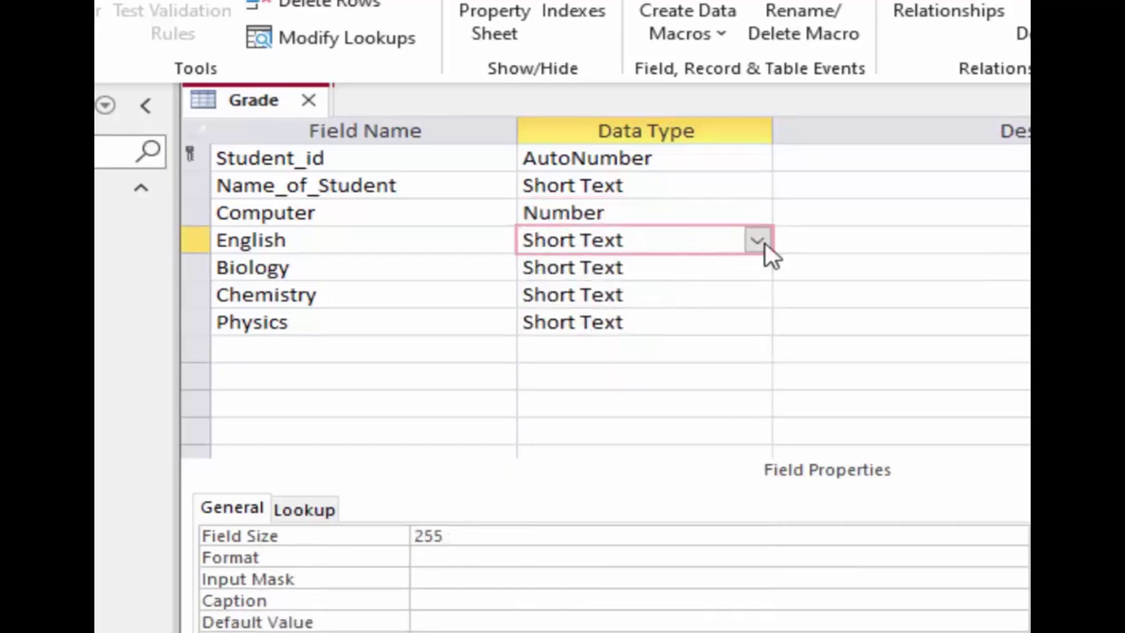
left_click(757, 240)
key("Escape")
type("n")
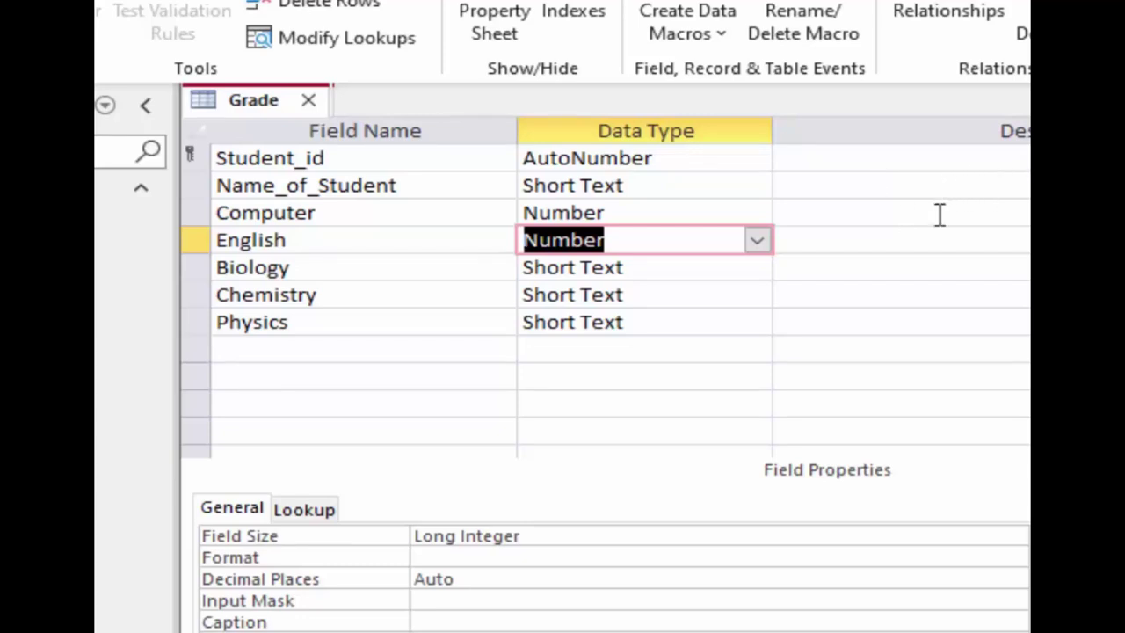
left_click(683, 248)
Set the Biology, Chemistry and Physics data types to Number.
left_click(680, 267)
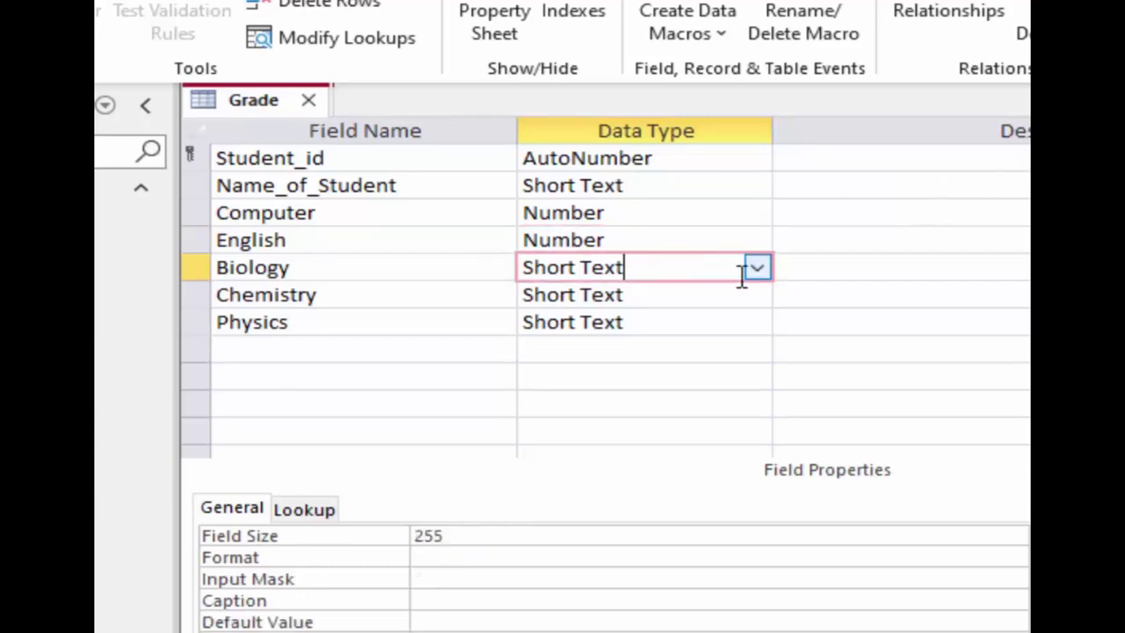
left_click(758, 268)
left_click(655, 357)
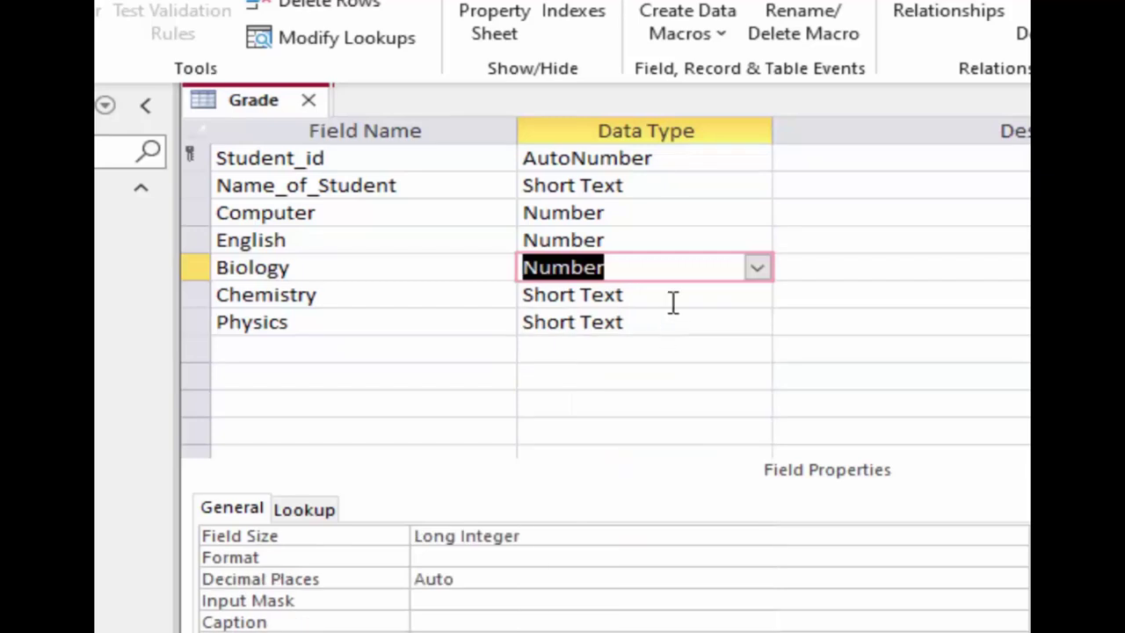
left_click(685, 297)
left_click(757, 295)
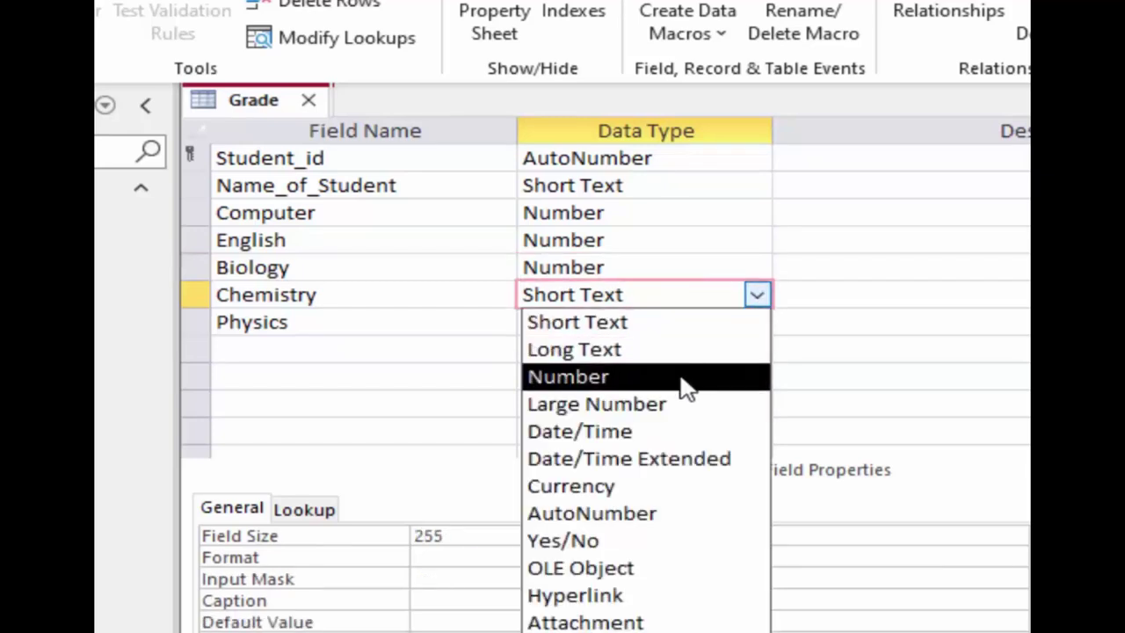
left_click(677, 378)
left_click(701, 320)
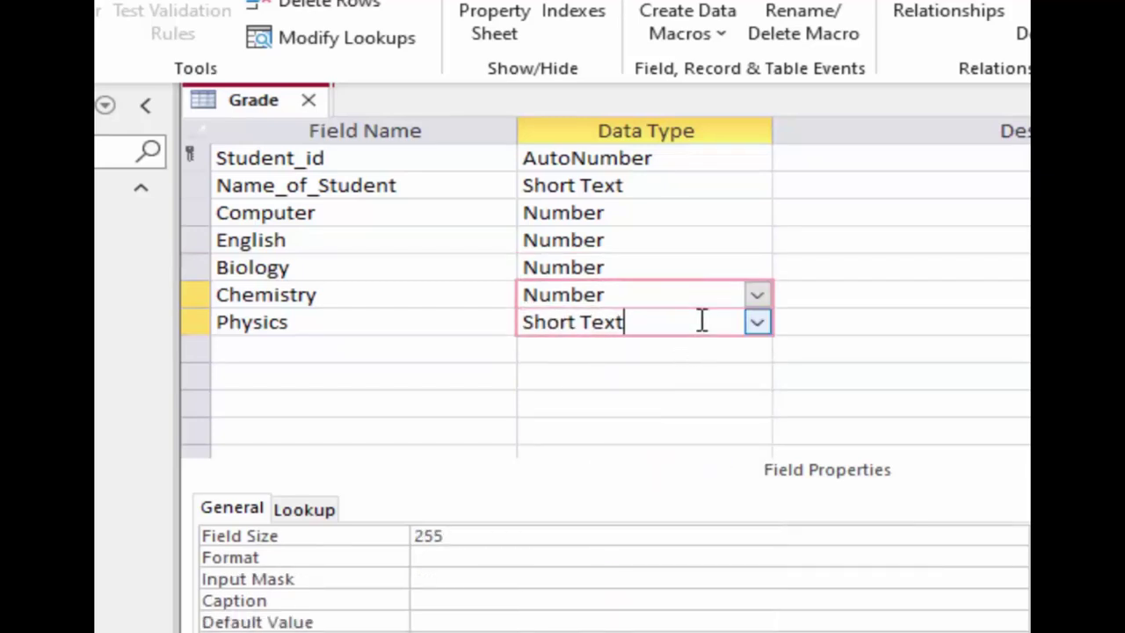
left_click(757, 323)
left_click(663, 403)
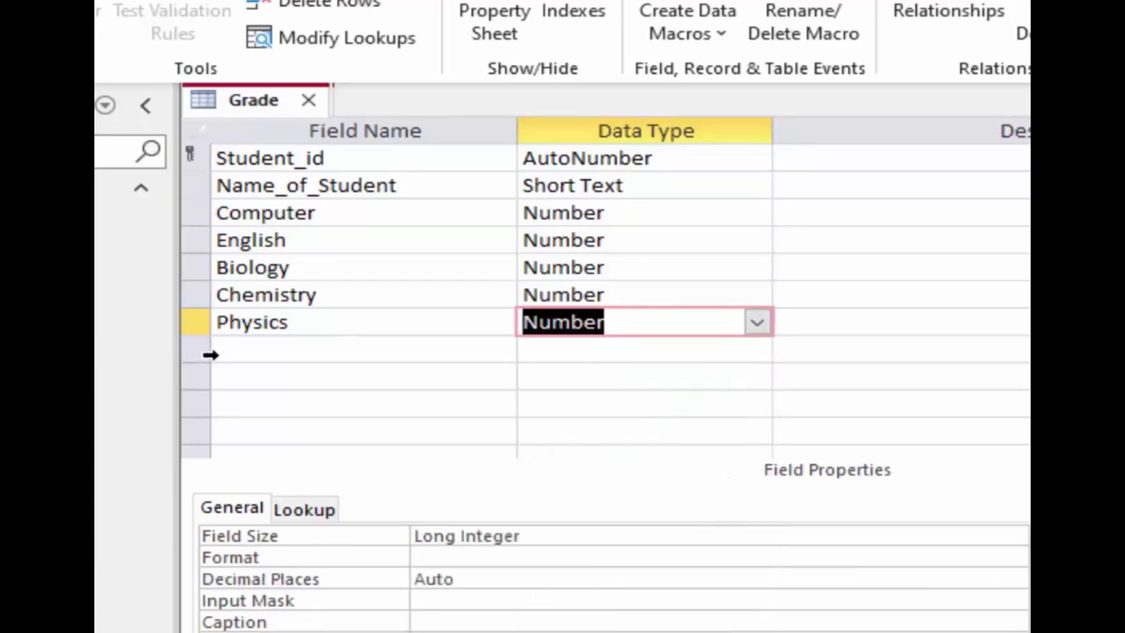
left_click(245, 351)
Add a Total field with the Calculated data type.
type("T")
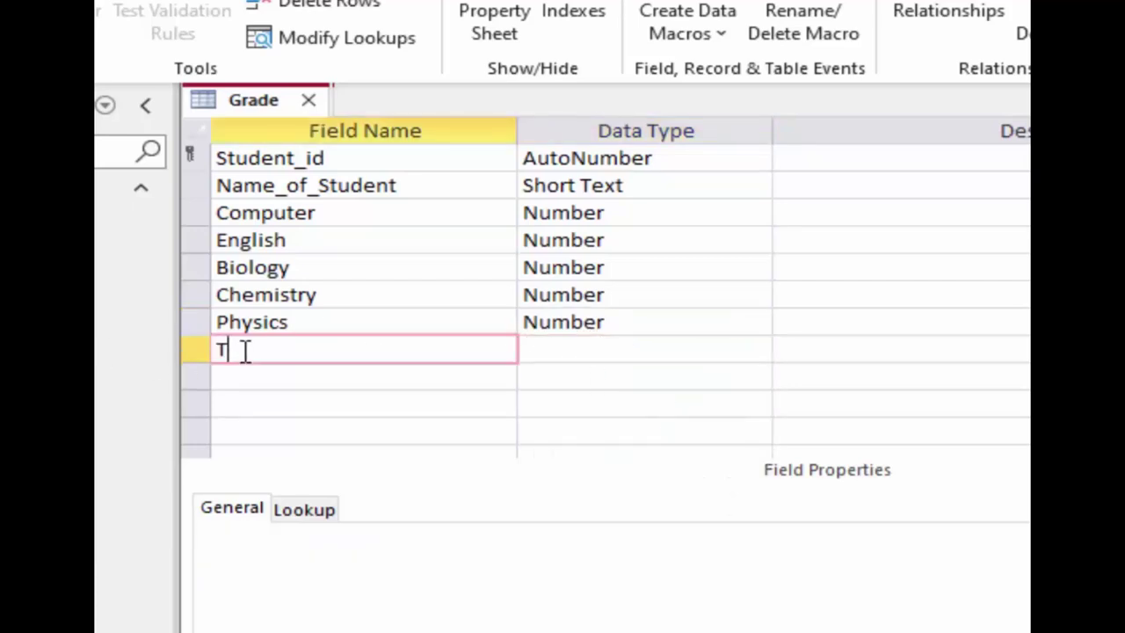
type("ot")
type("al")
left_click(549, 349)
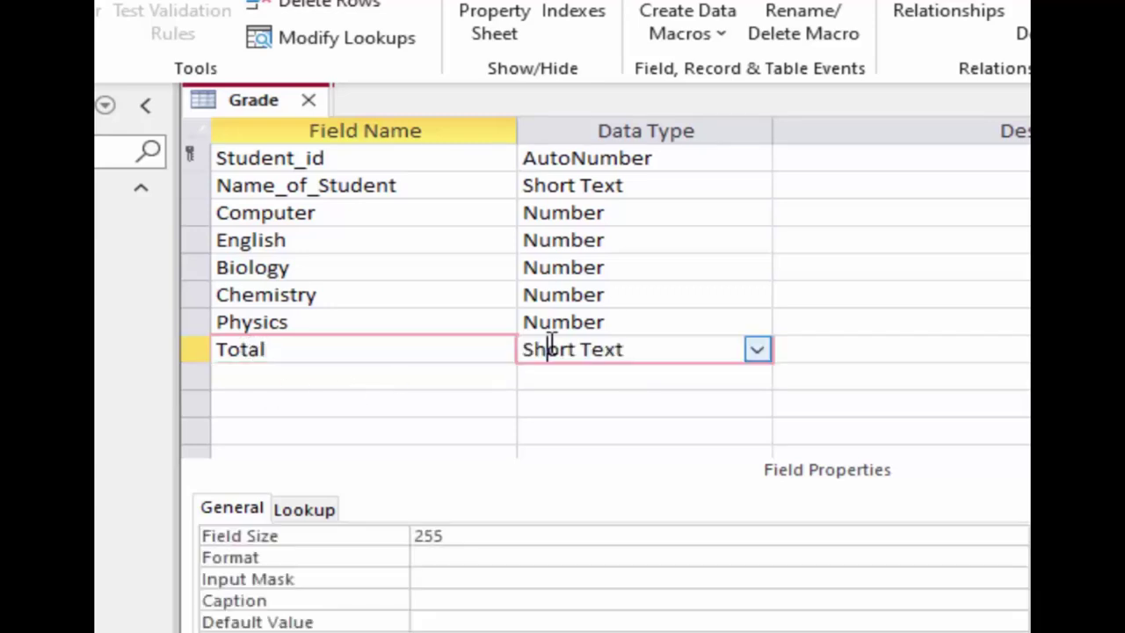
left_click(758, 351)
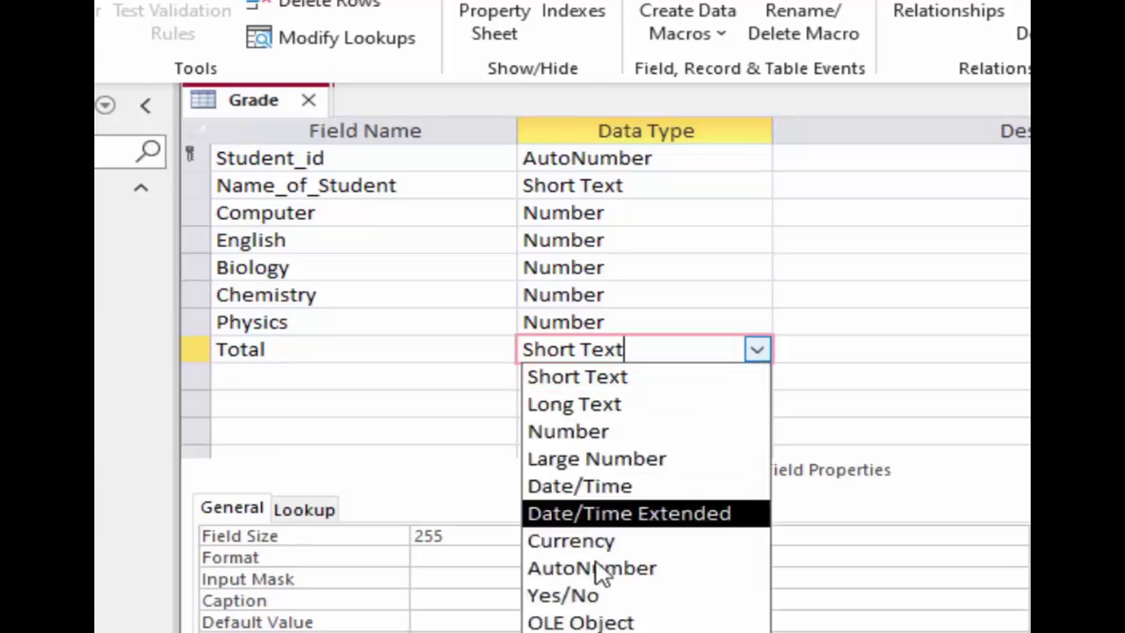
left_click(580, 628)
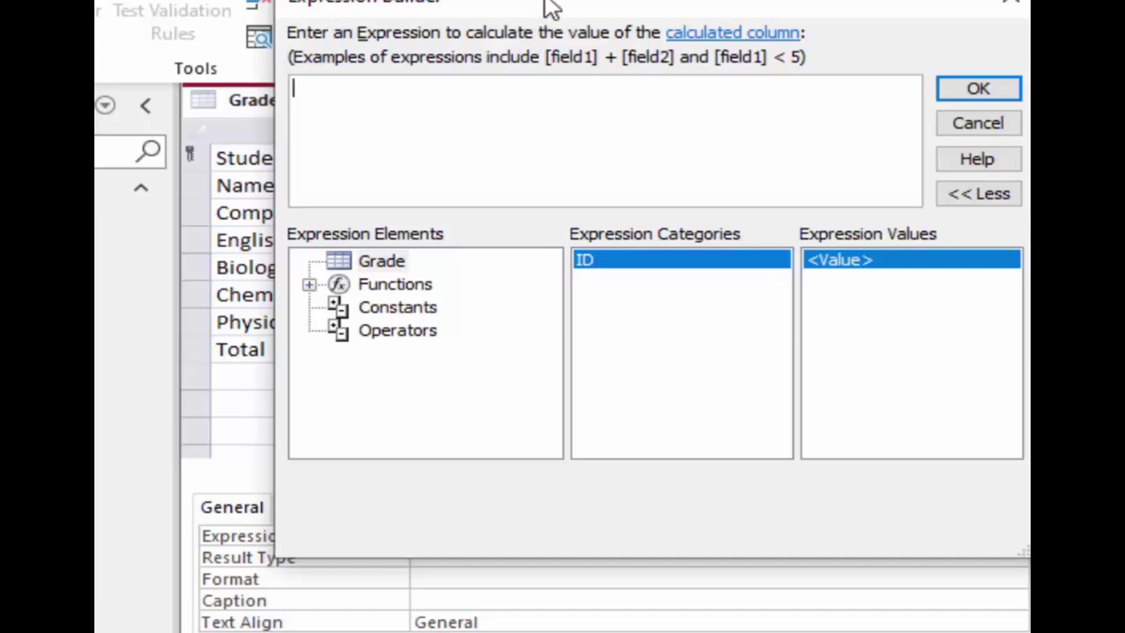
Give Total the expression [Computer]+[English]+[Chemistry]+[Biology]+[Physics] and save the table.
left_click_drag(545, 5, 789, 39)
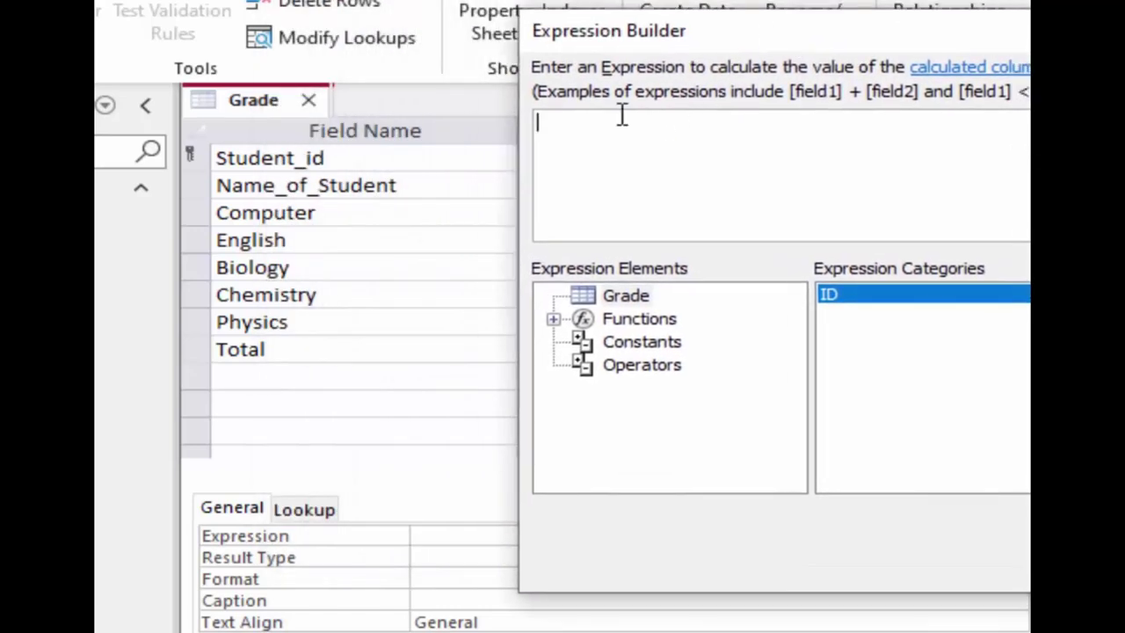
type("[")
type("C")
type("omp")
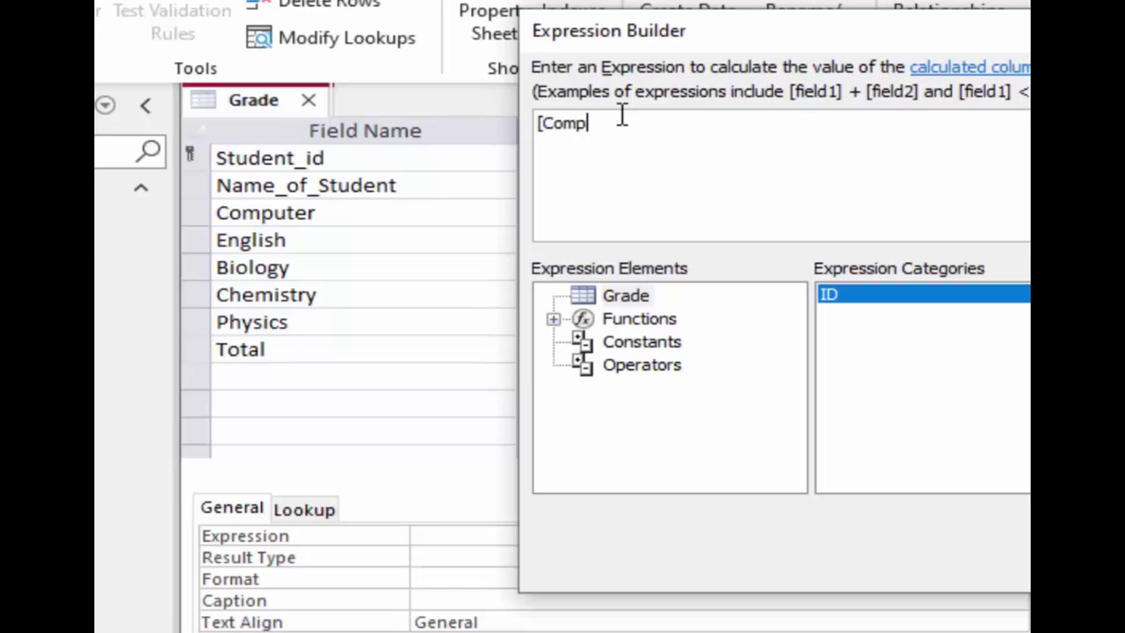
type("uter")
type("]")
type("E")
type("nglis")
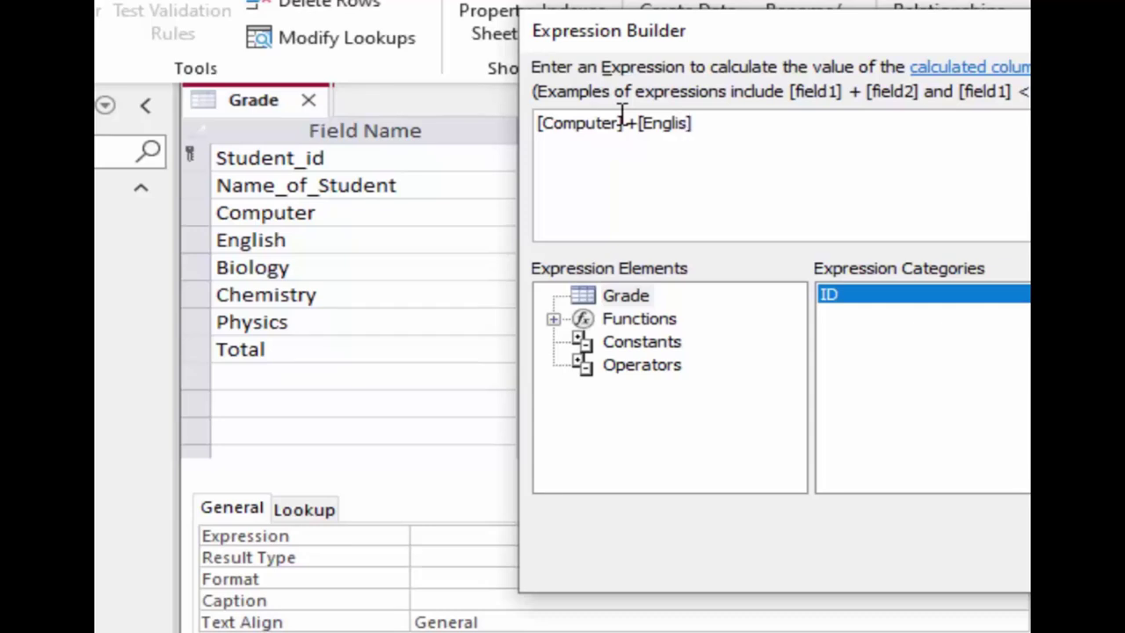
type("h")
type("+")
type("[]")
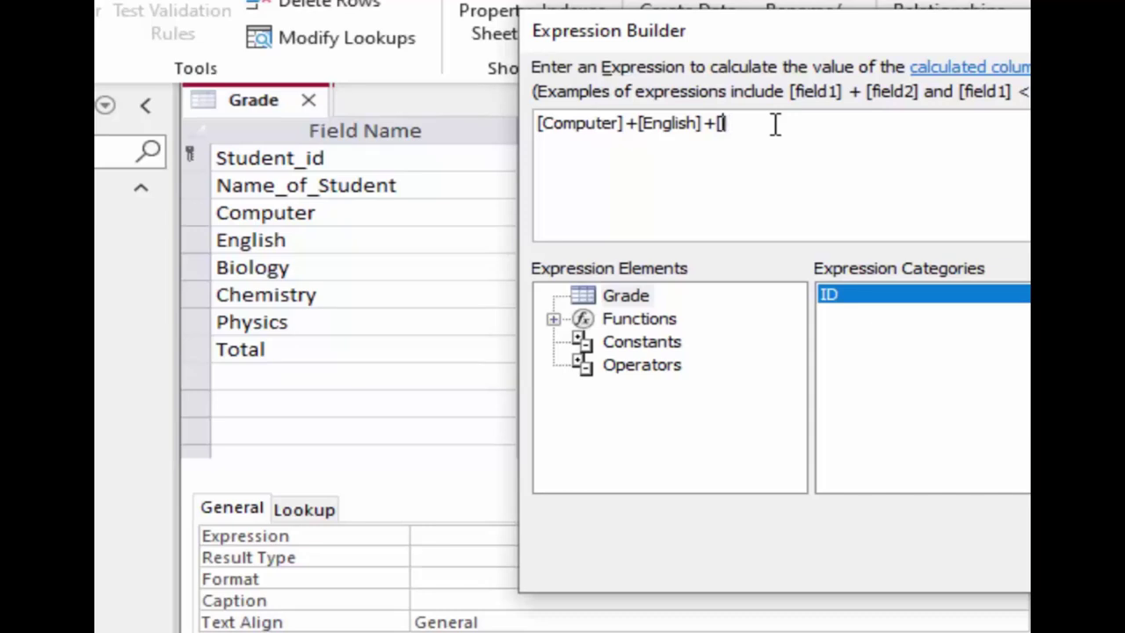
type("Che")
type("mistr")
type("y")
type("+")
type("[]")
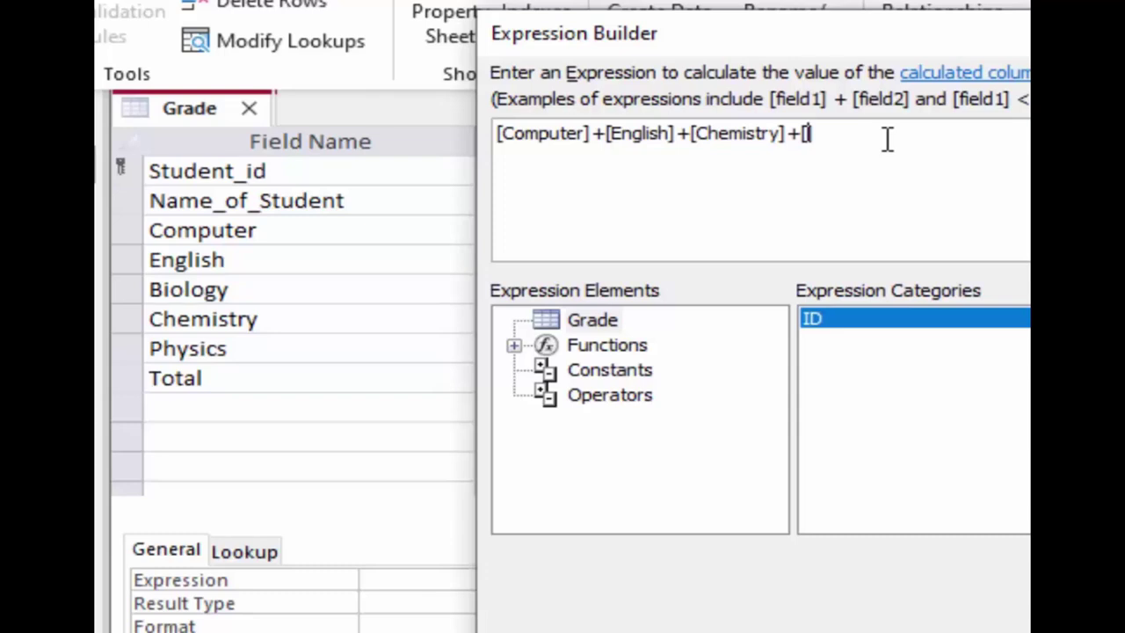
type("Bio")
type("logy")
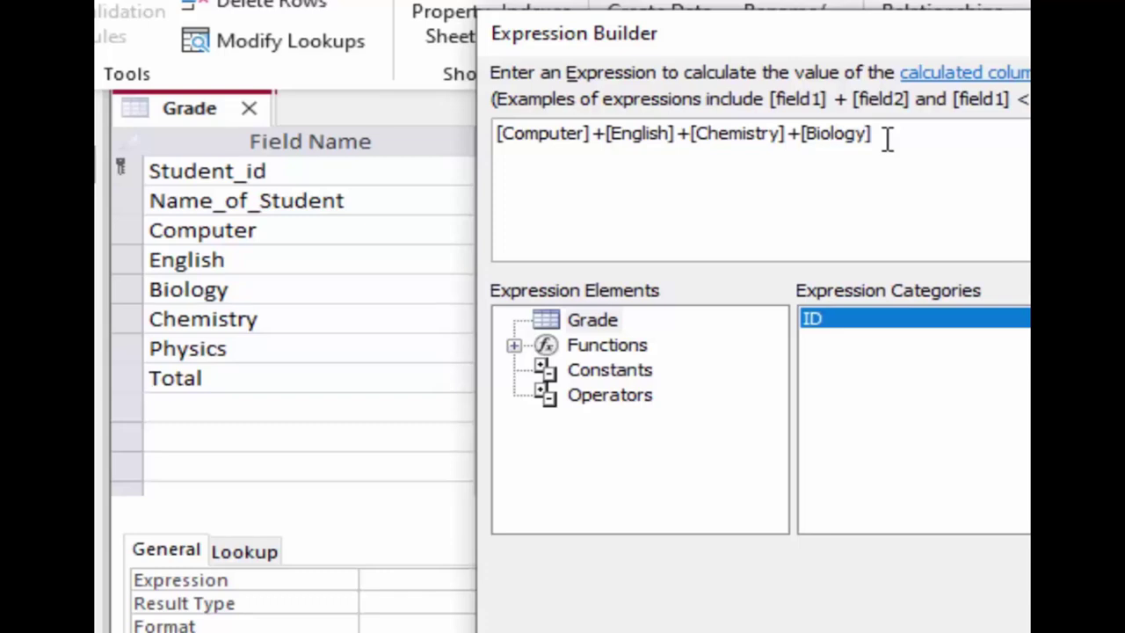
type("]")
type("+[")
type("Phys")
type("ics")
type("]")
key("Return")
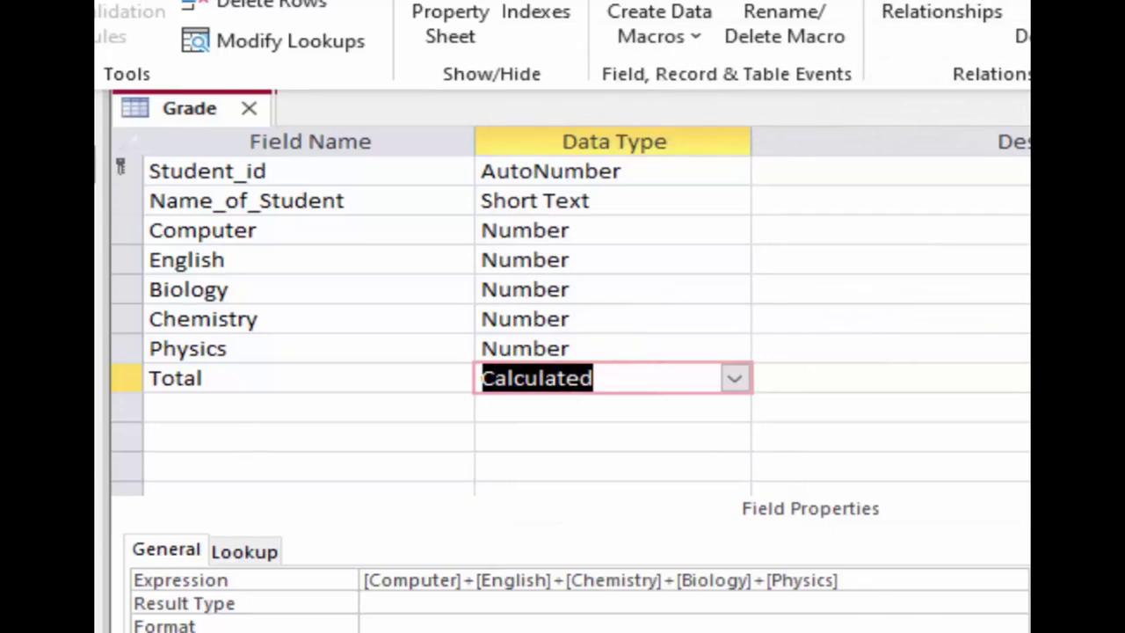
left_click(546, 492)
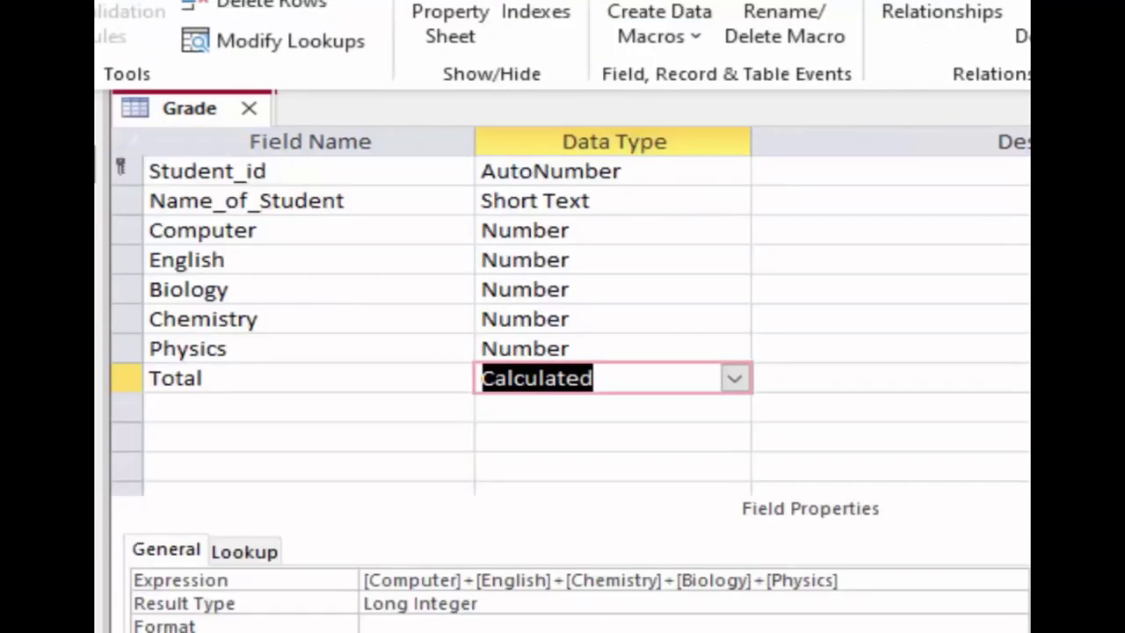
left_click(214, 408)
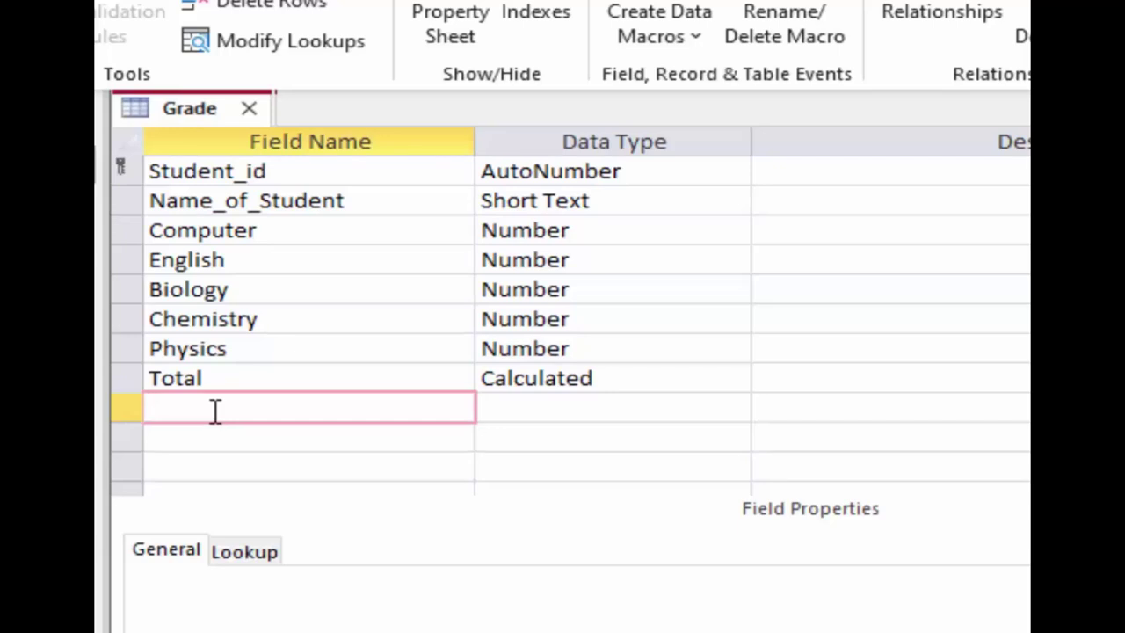
Add a Calculated Average field with the expression [Total]/5.
type("Avera")
type("ge")
left_click(710, 411)
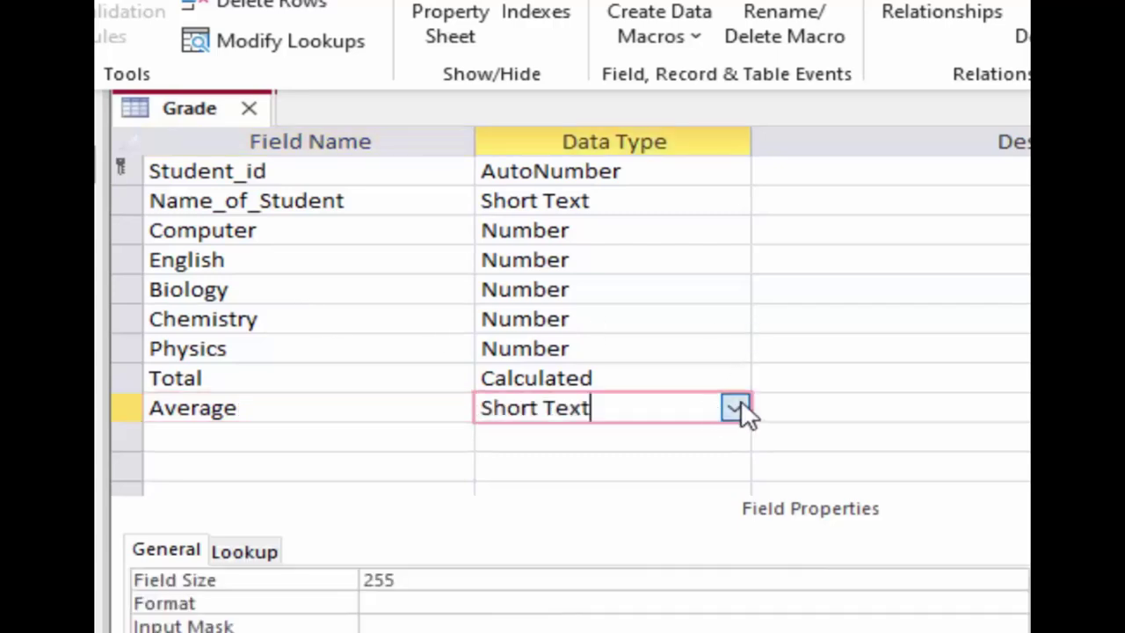
left_click(735, 408)
left_click(527, 628)
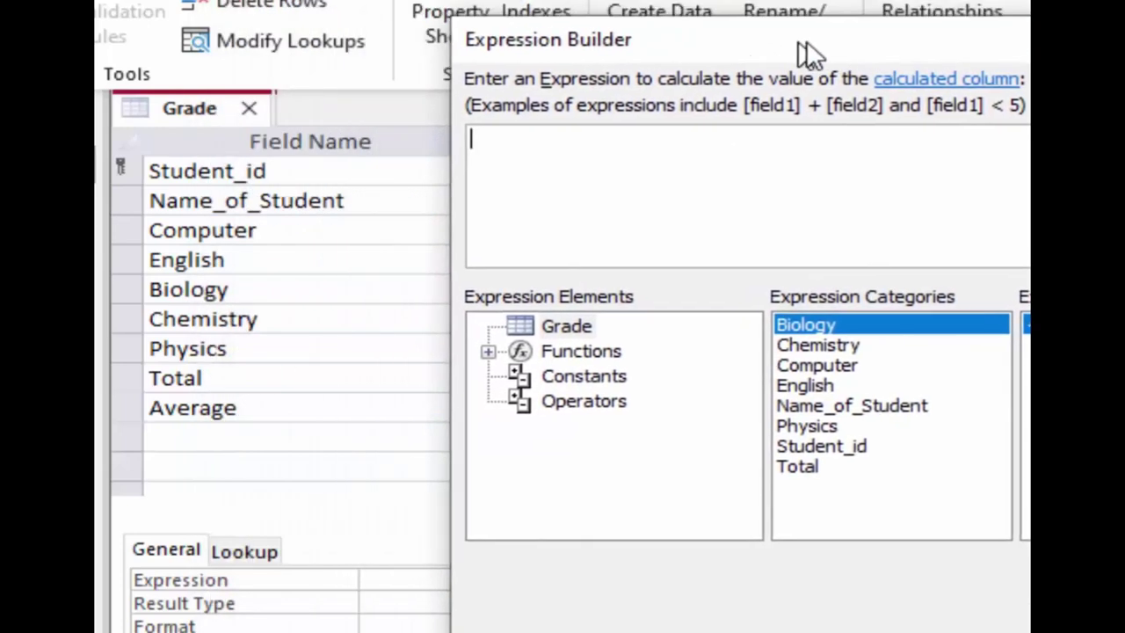
left_click_drag(567, 2, 888, 48)
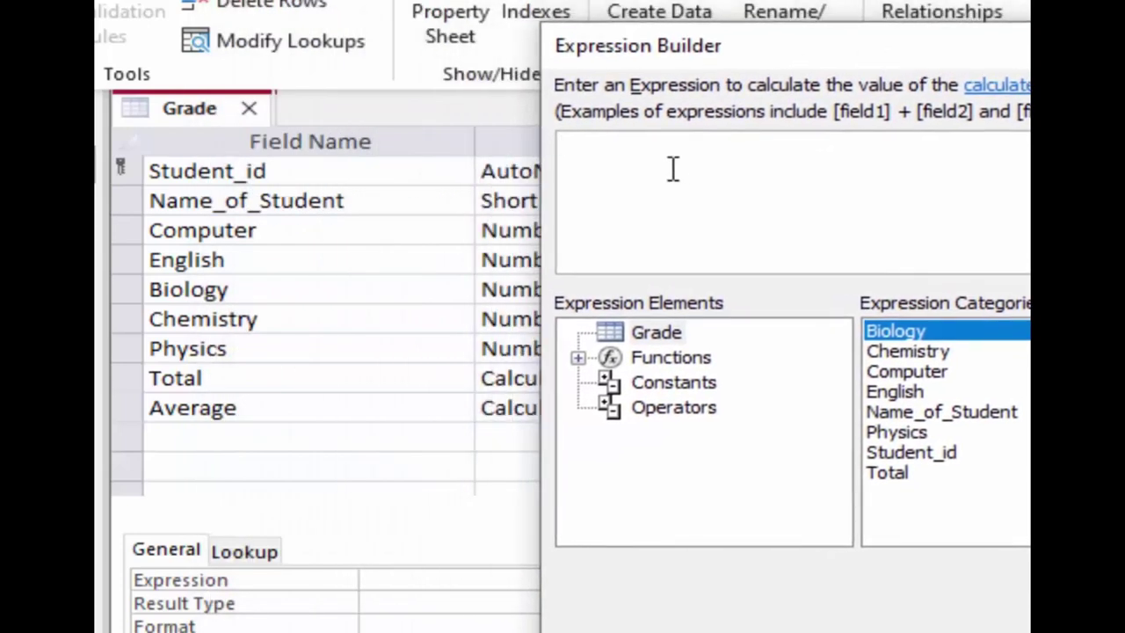
type("[")
type("Tota")
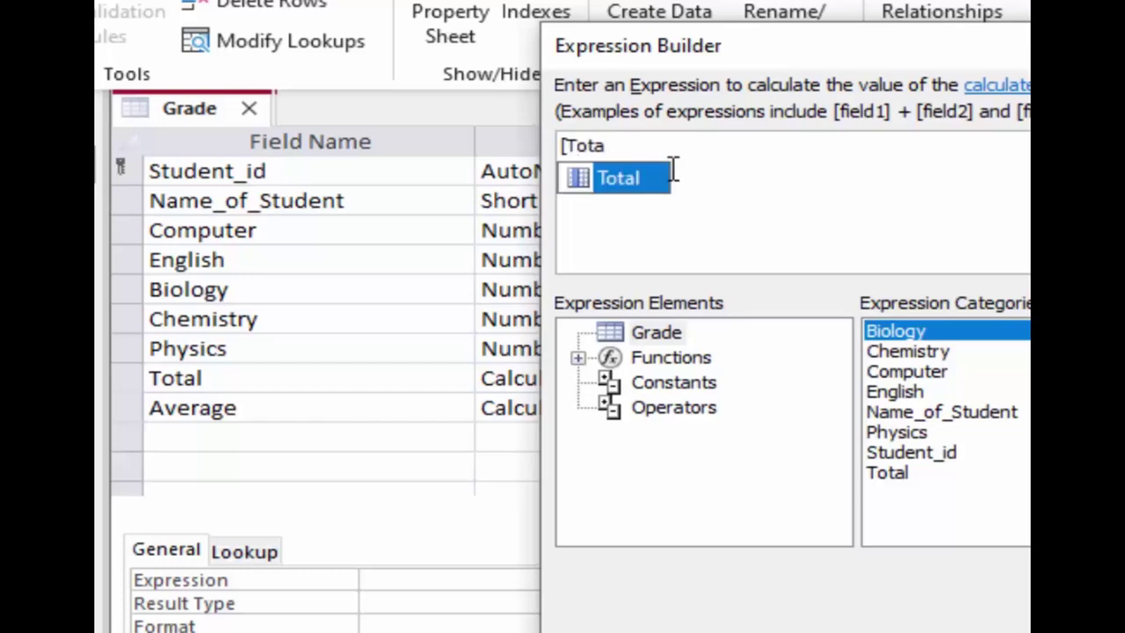
type("l")
type("]/")
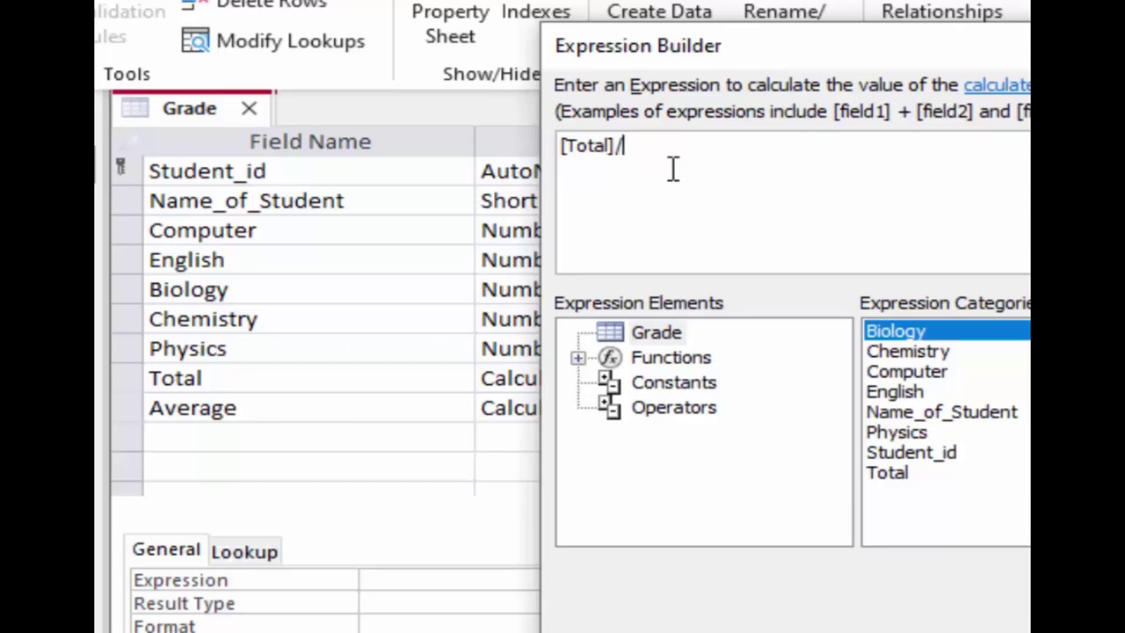
type("5")
key("Return")
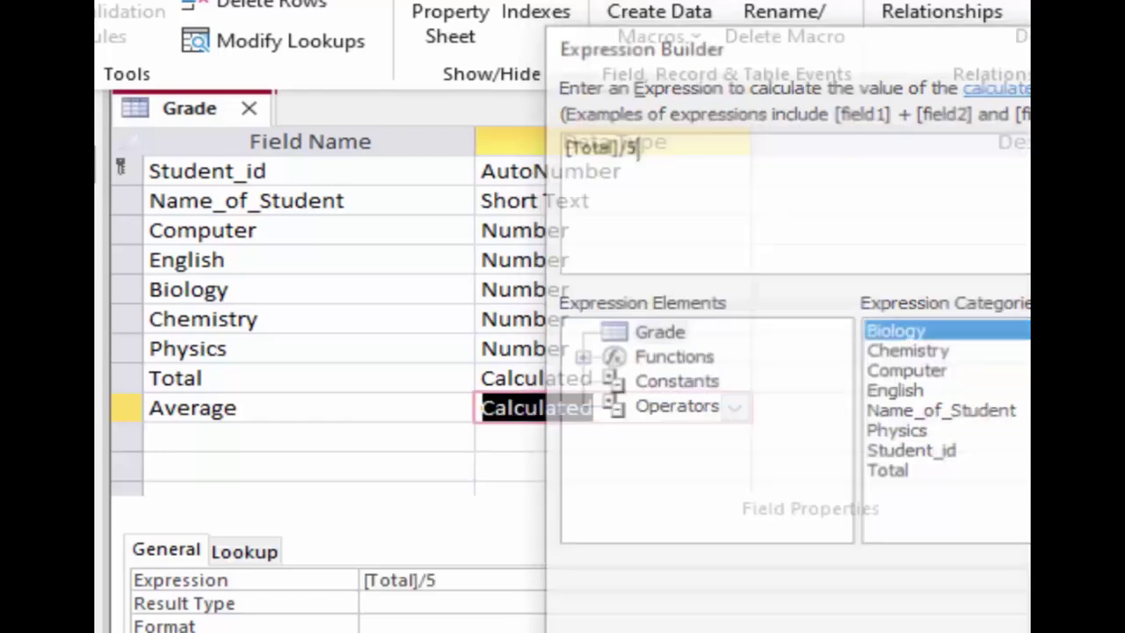
left_click(226, 434)
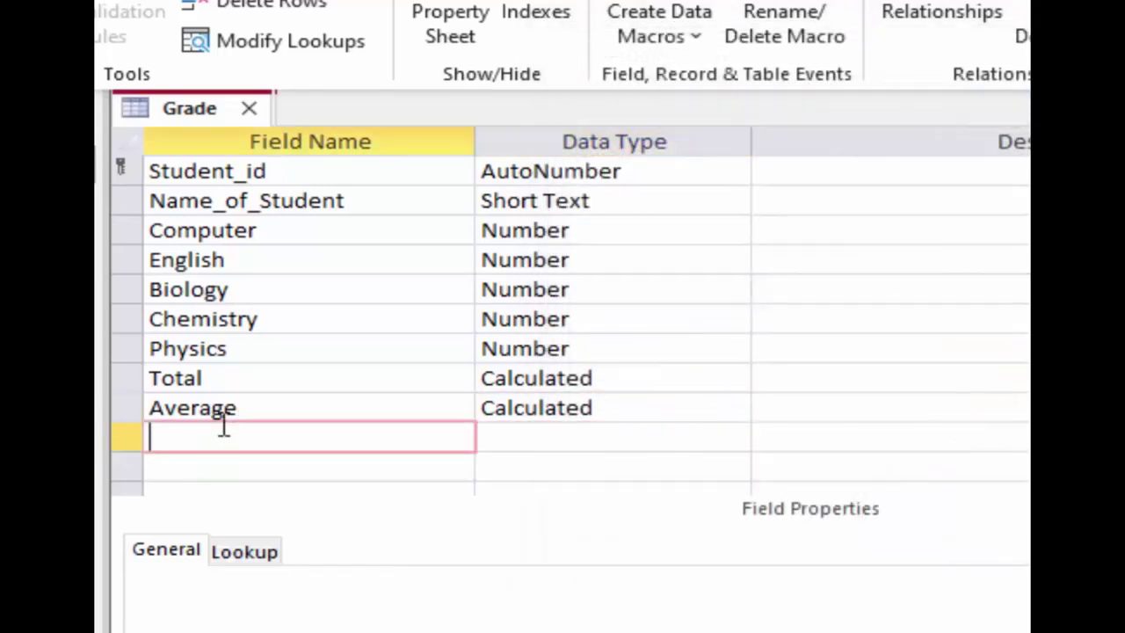
Add a Grade field, then cut it from the table design.
type("Gr")
type("ade")
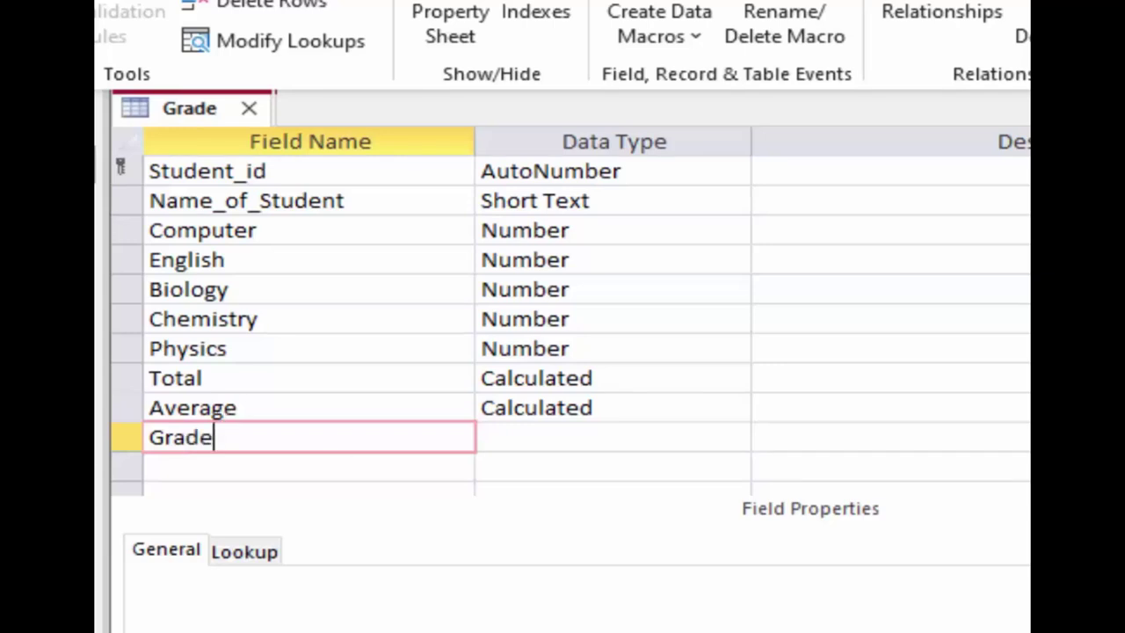
left_click(703, 417)
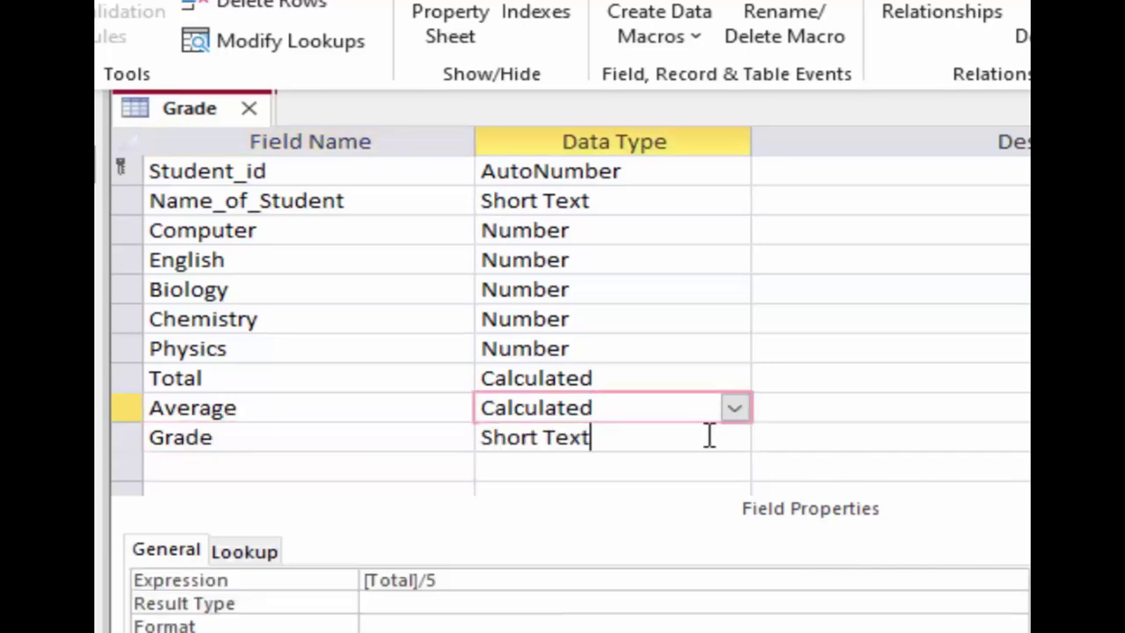
left_click(708, 434)
key("ctrl+apostrophe")
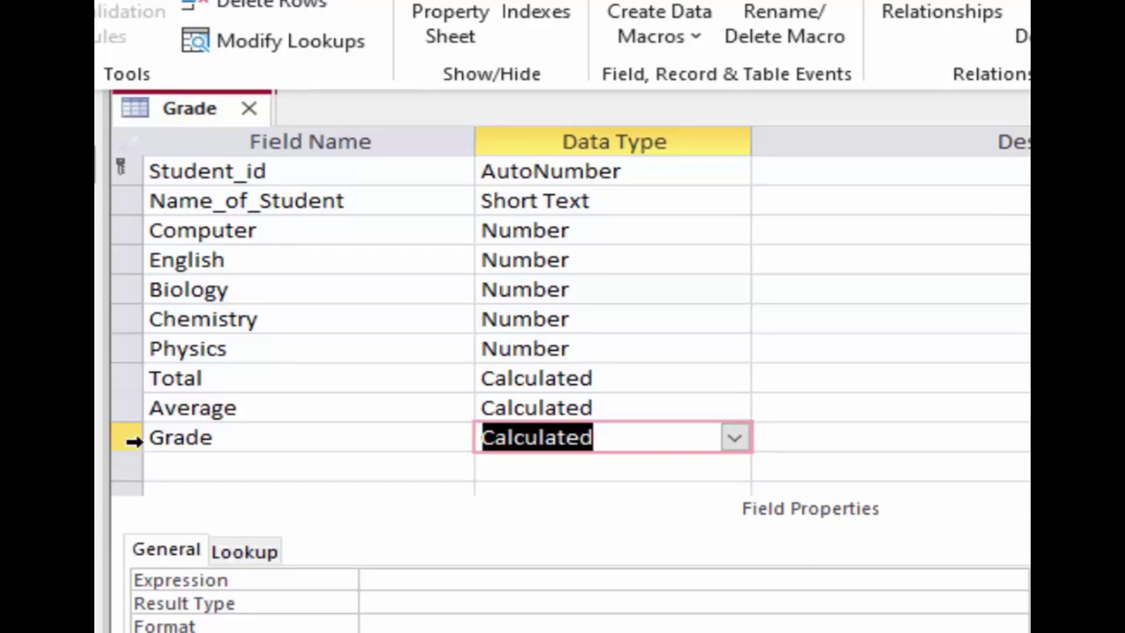
right_click(132, 439)
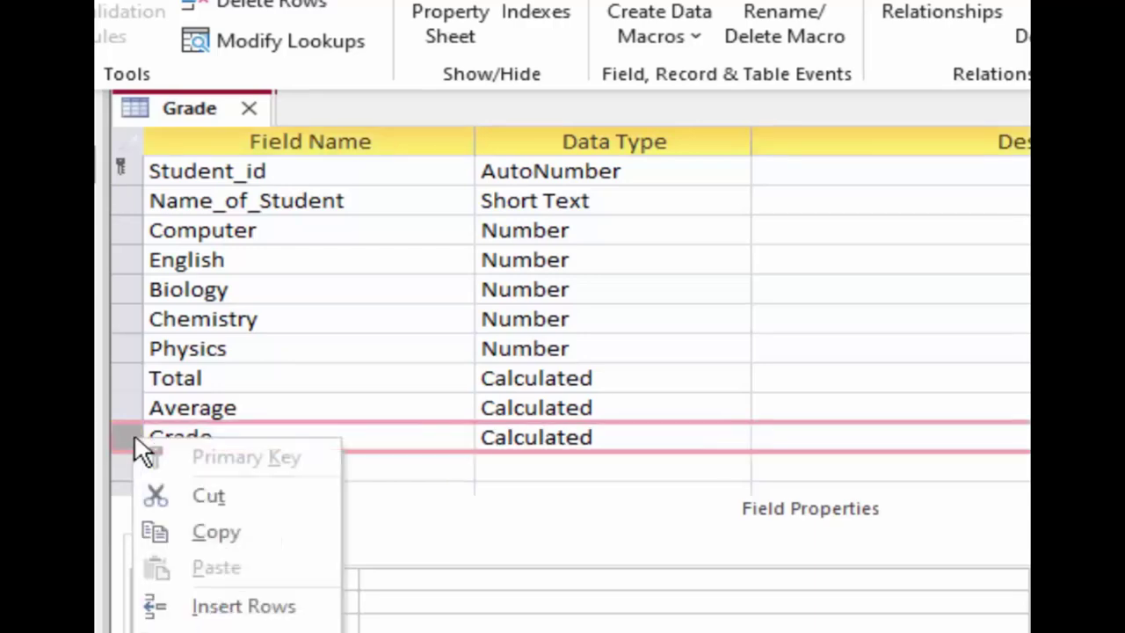
left_click(268, 495)
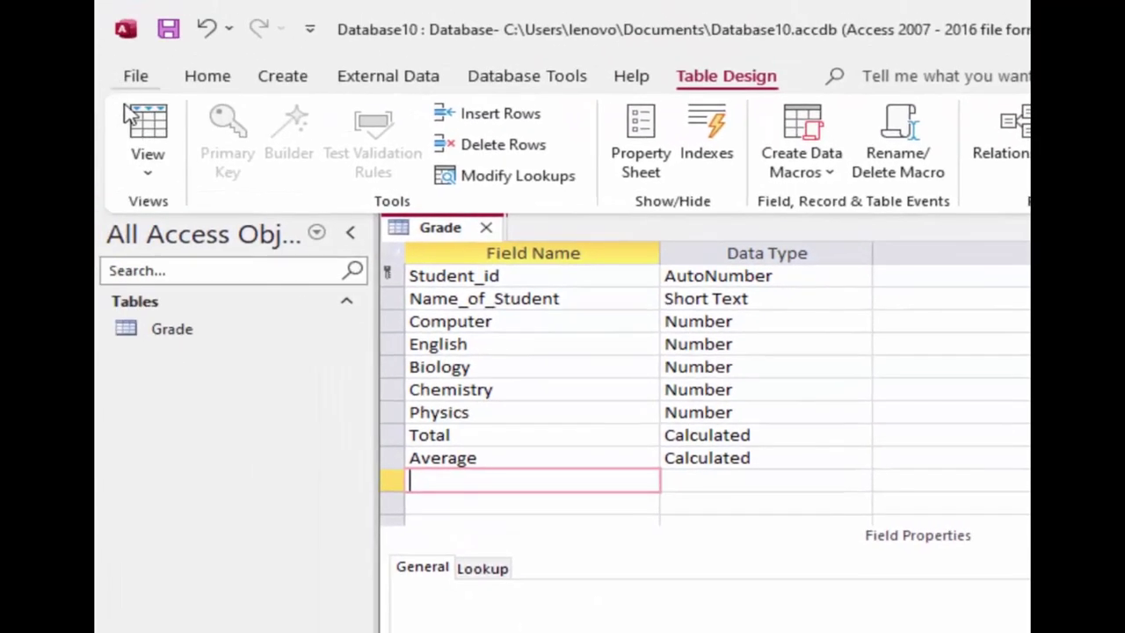
Save the Grade table and check its Total and Average columns in Datasheet view.
left_click(132, 114)
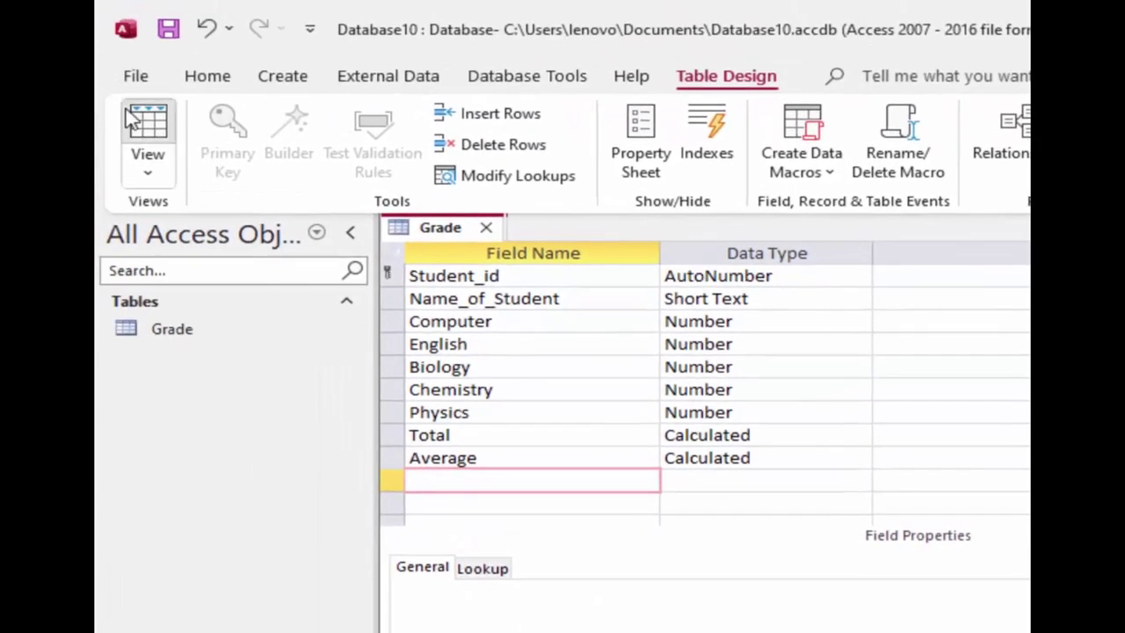
left_click(728, 520)
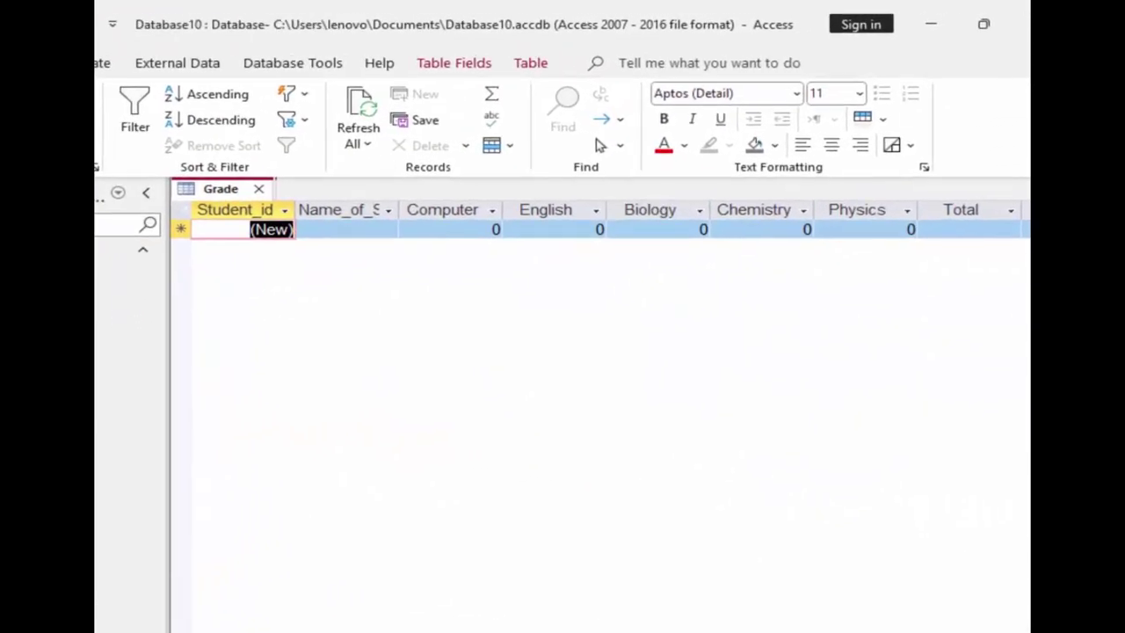
scroll(598, 351, "right", 3)
scroll(598, 351, "right", 3)
scroll(598, 352, "left", 2)
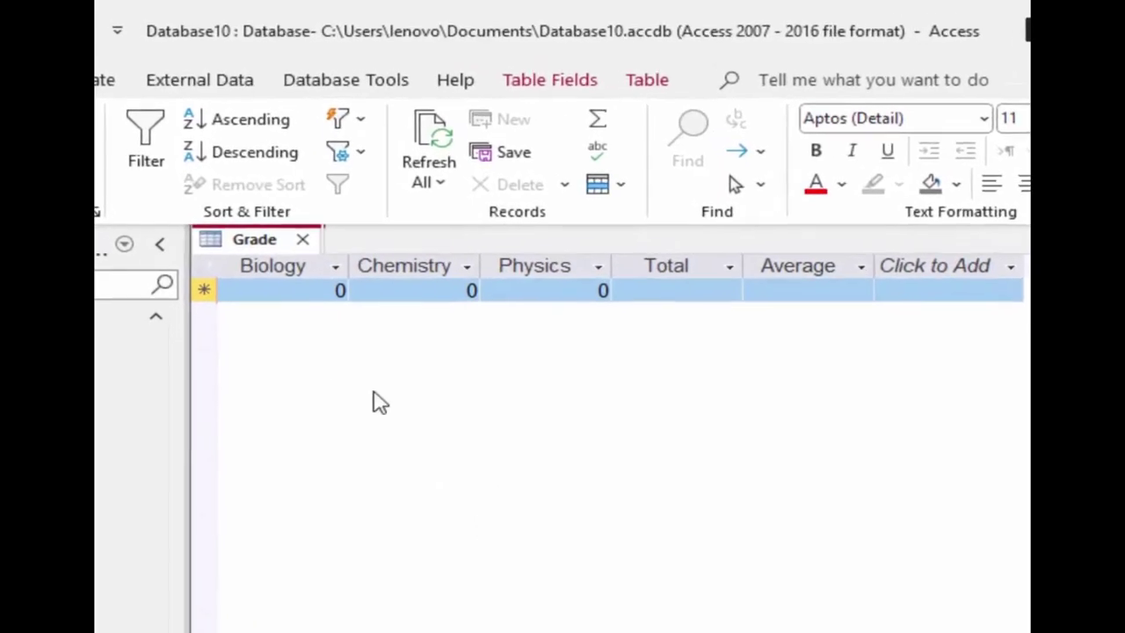
left_click(169, 82)
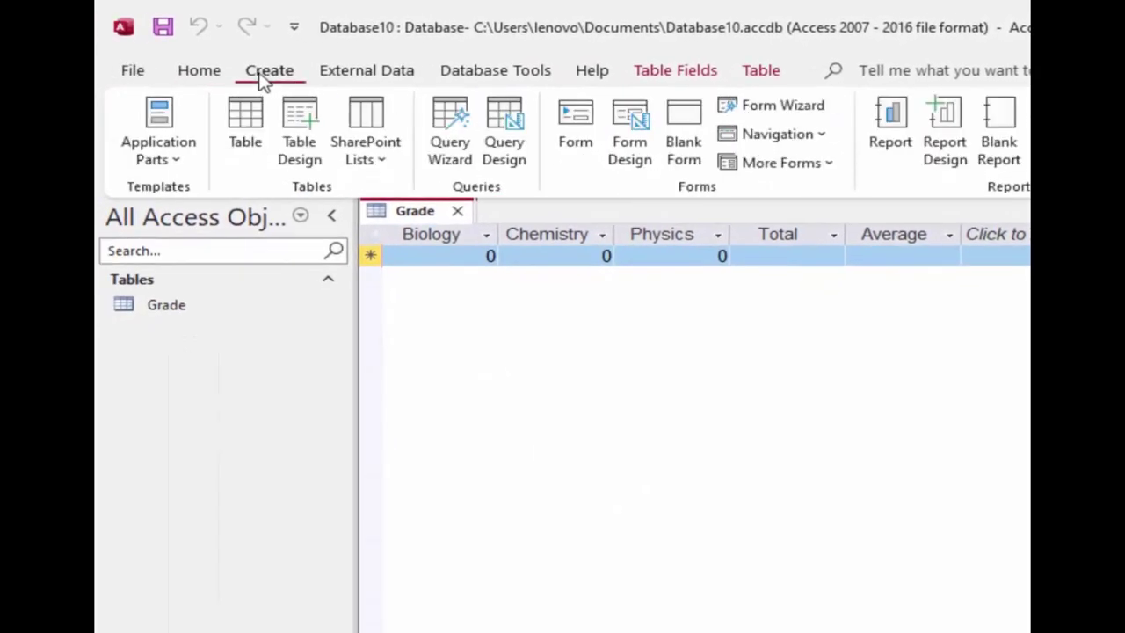
Start a Query Design on the Grade table and drag all its fields into the grid.
left_click(512, 122)
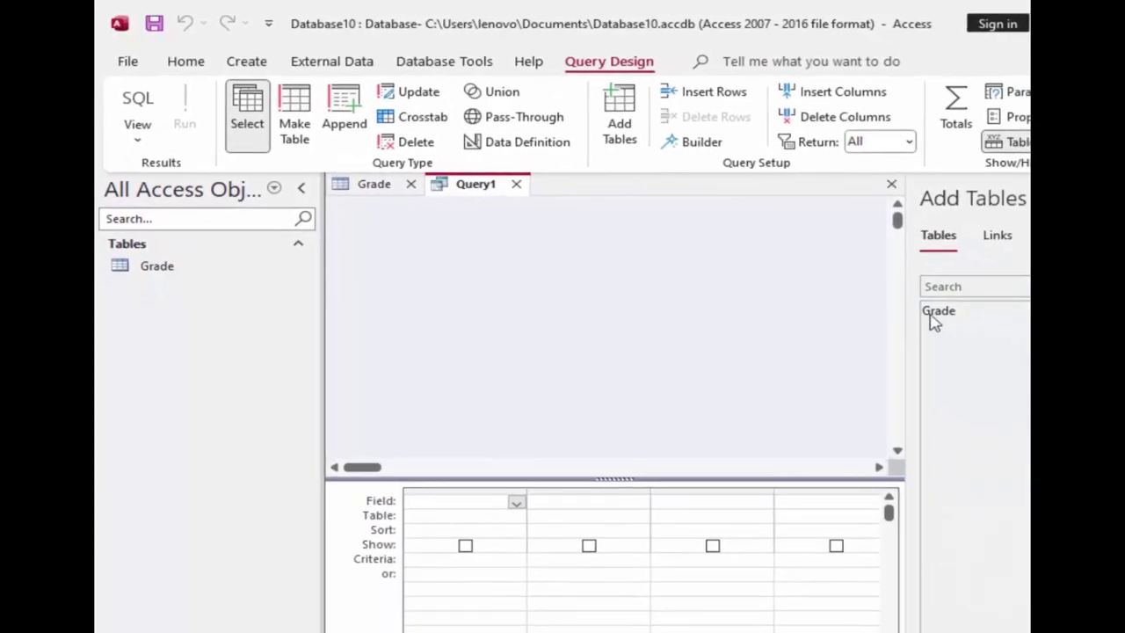
mouse_move(938, 311)
left_mouse_down()
mouse_move(502, 301)
mouse_move(417, 253)
mouse_move(467, 510)
left_mouse_up()
double_click(444, 249)
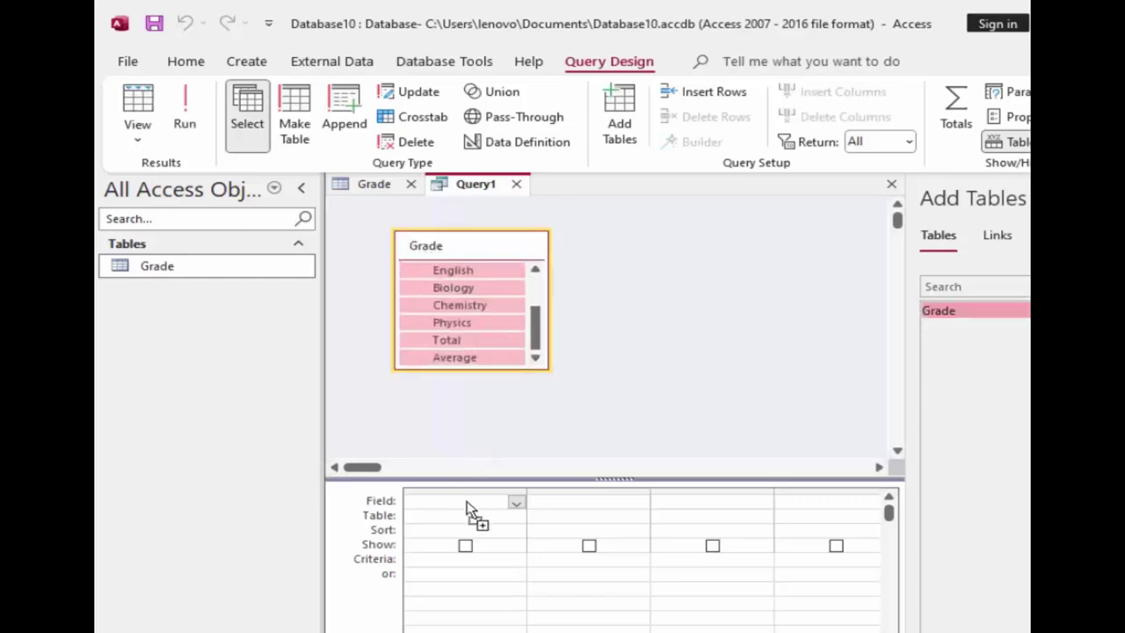
left_click_drag(468, 510, 471, 256)
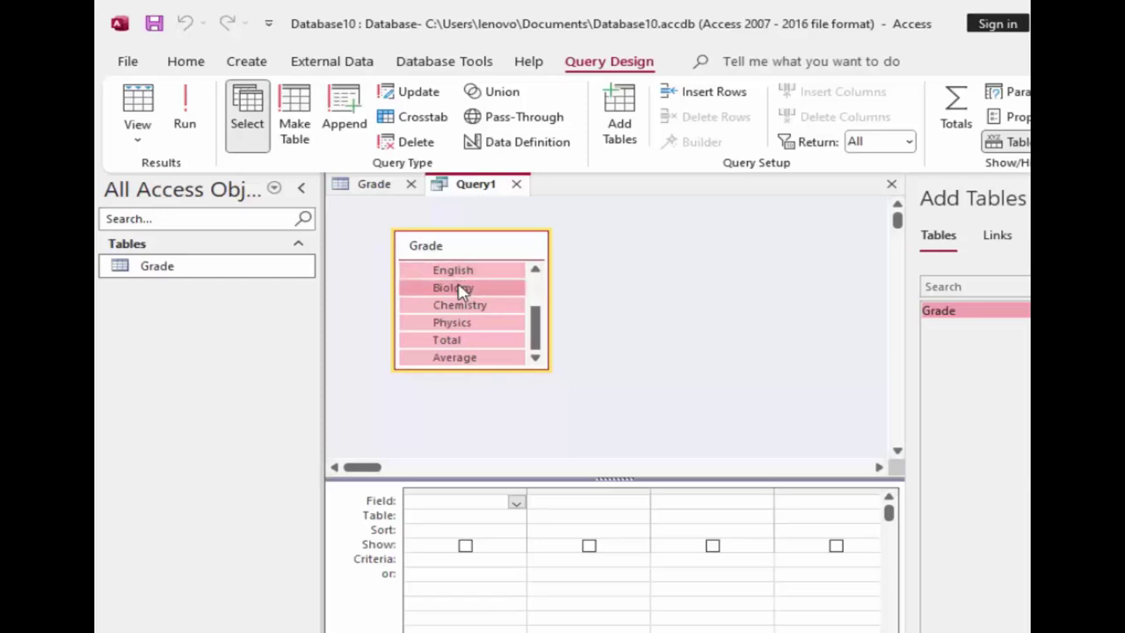
left_click_drag(456, 283, 467, 508)
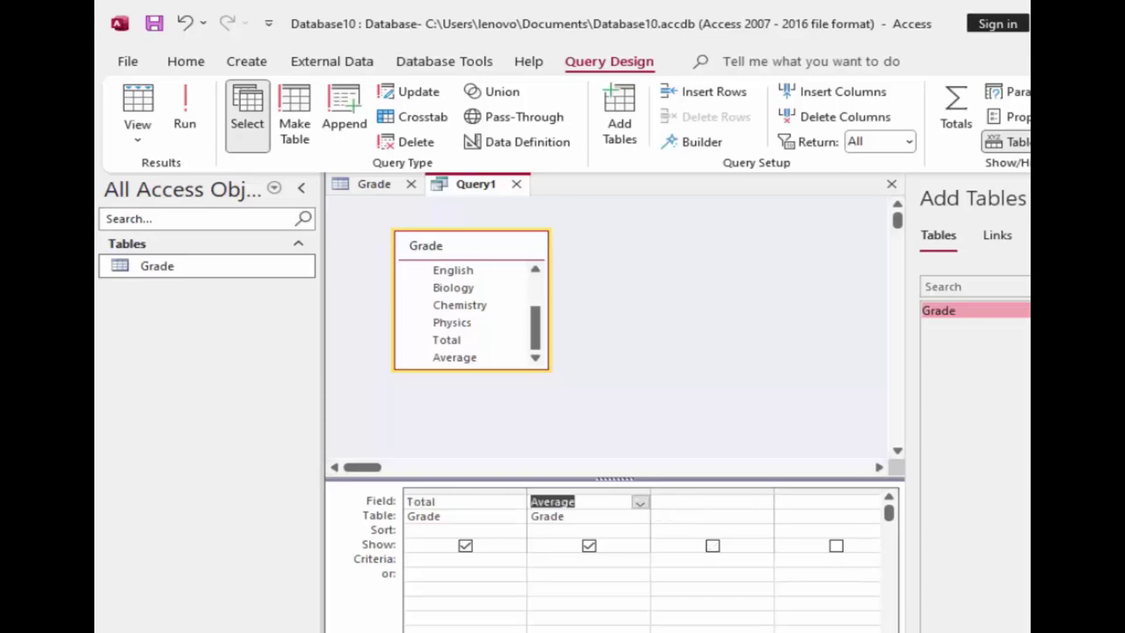
Add a Grade: field in the next empty query column and open it in the Zoom box.
left_click(695, 501)
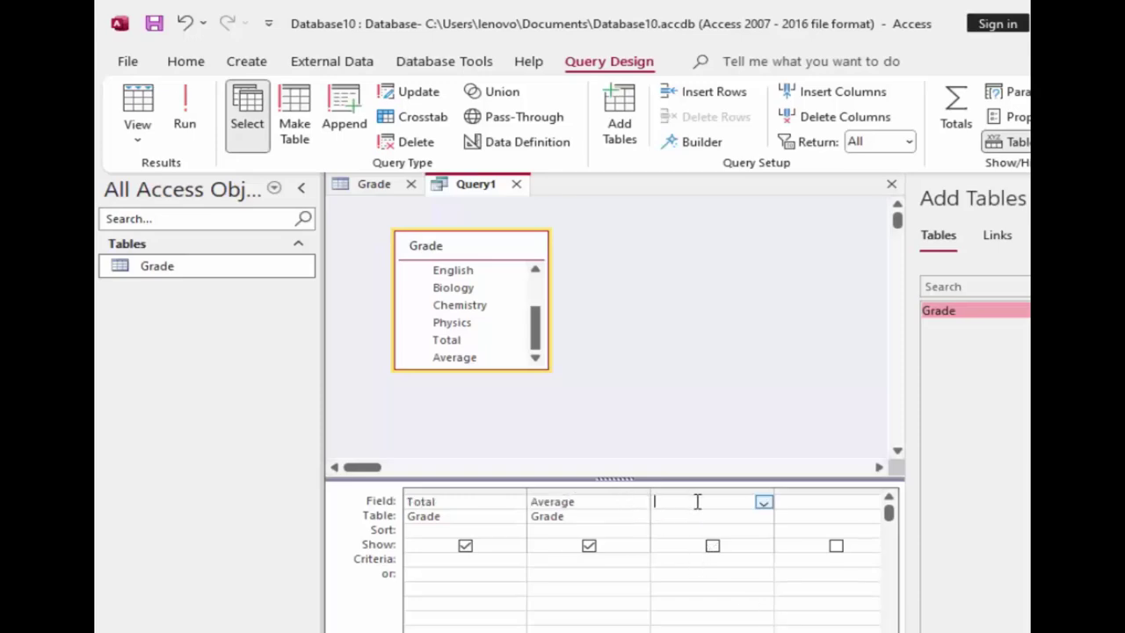
type("Gr")
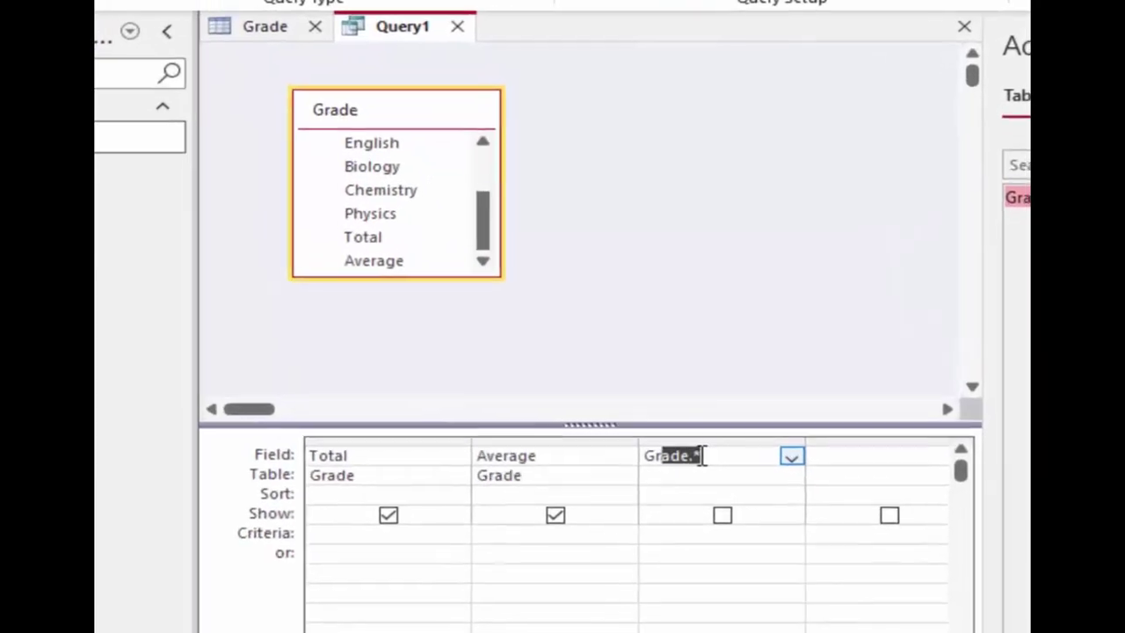
type("ade.")
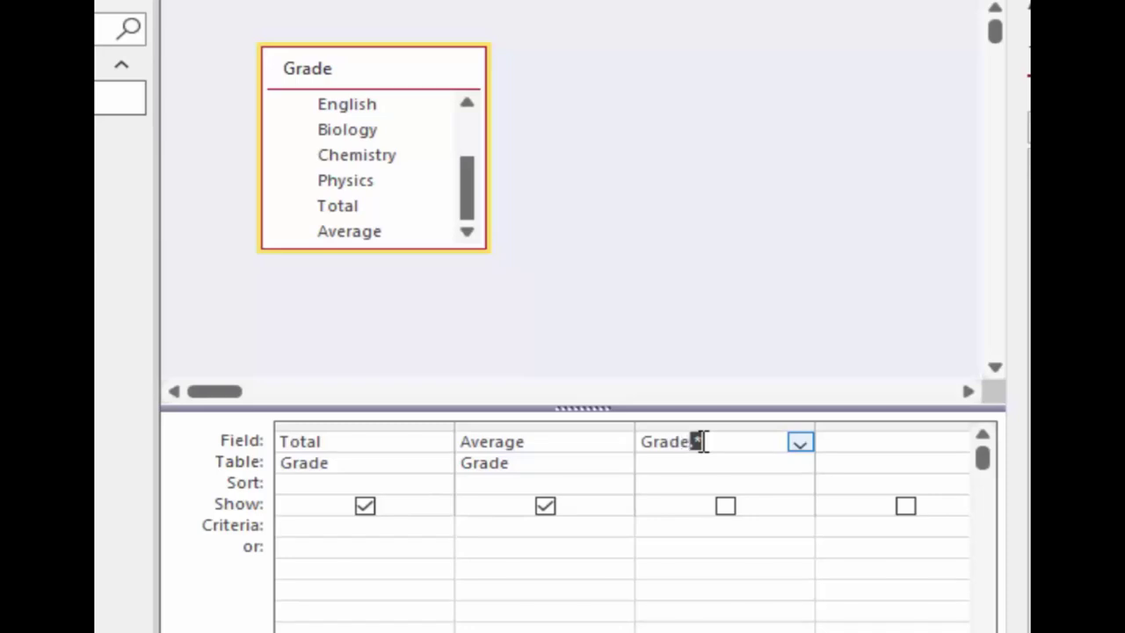
type(":")
right_click(703, 440)
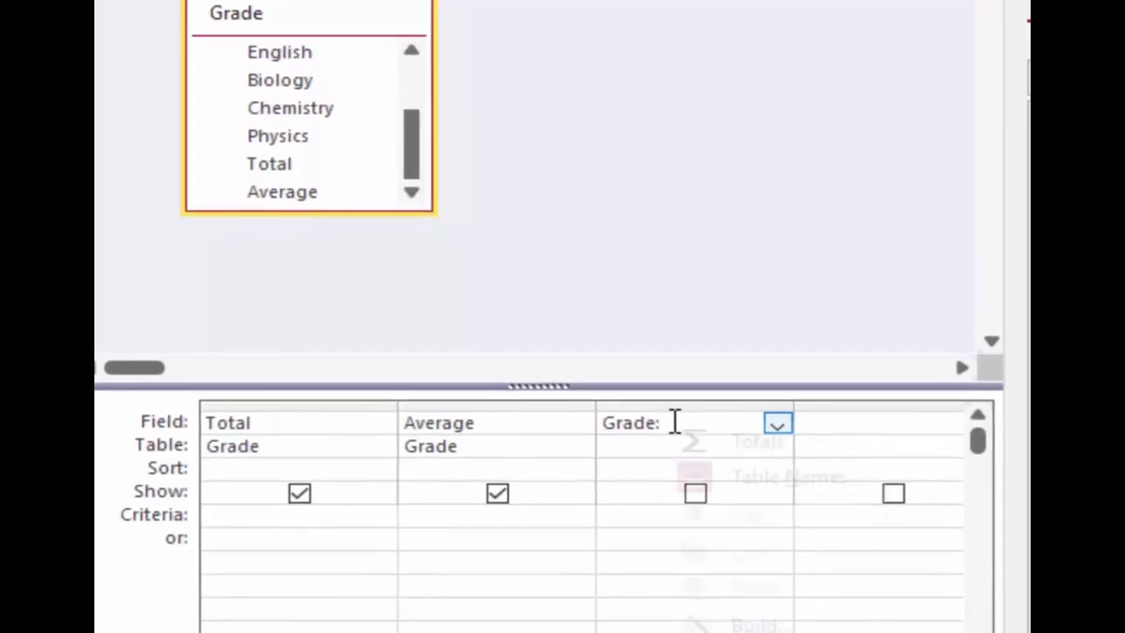
key("z")
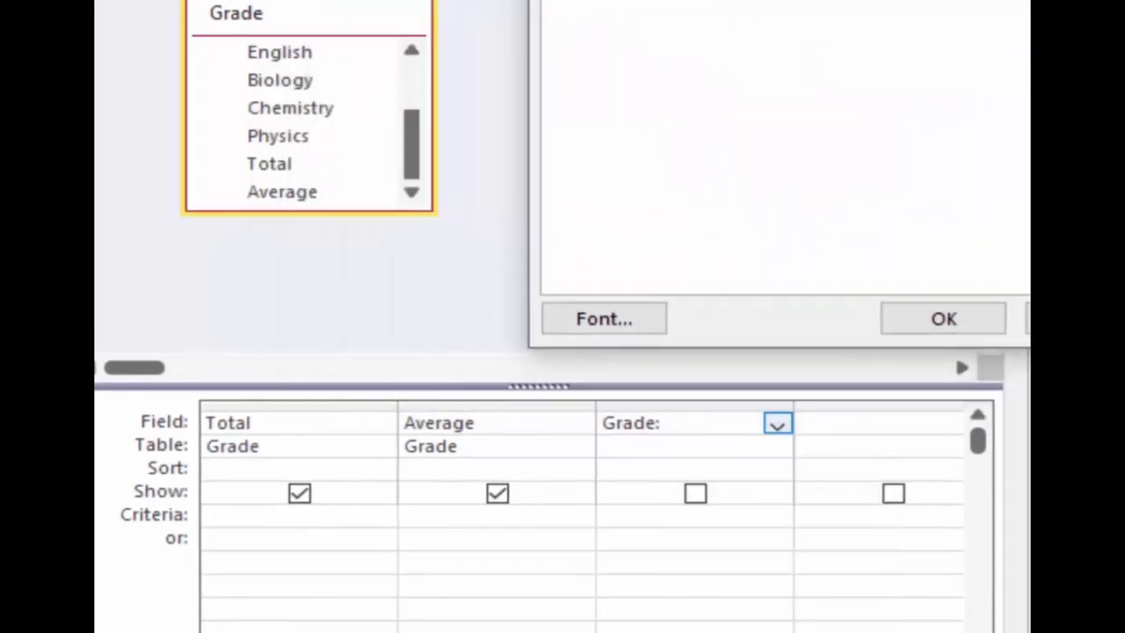
left_click(651, 85)
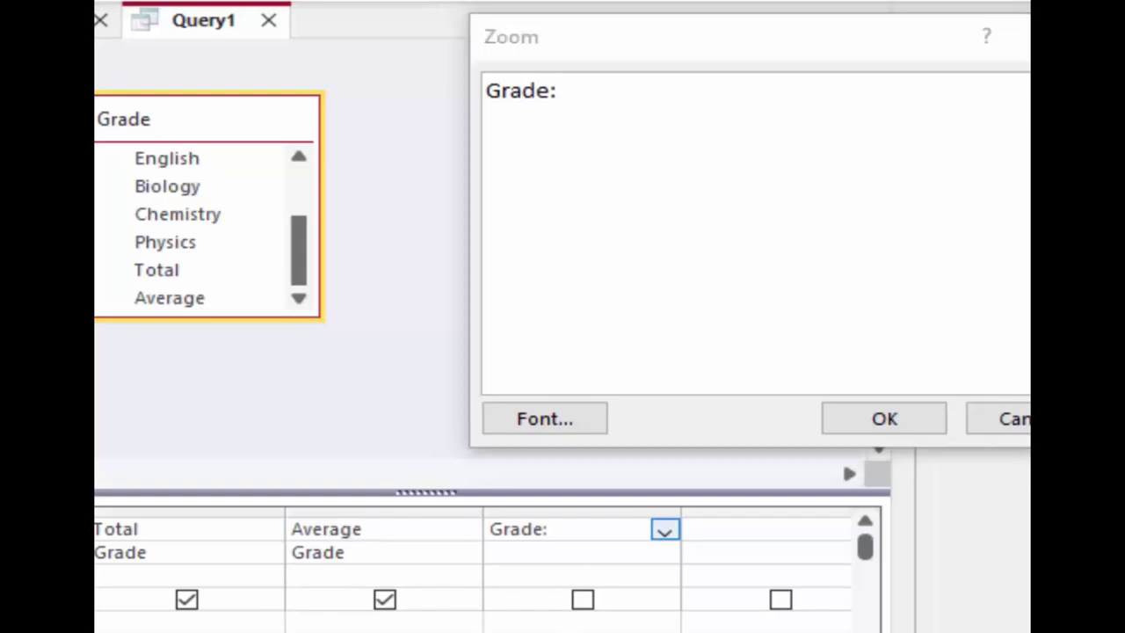
left_click(883, 335)
Write the Switch expression: Average ≥85/75/65/55/50 gives S/A/B/C/D, below 50 gives F.
type("s")
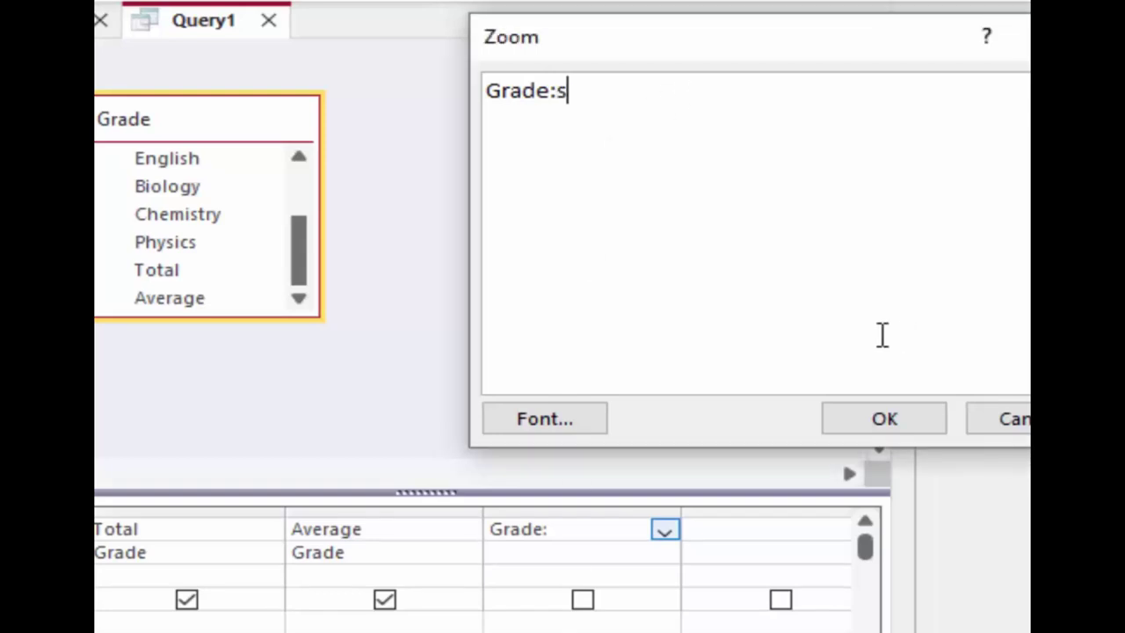
type("witc")
type("h")
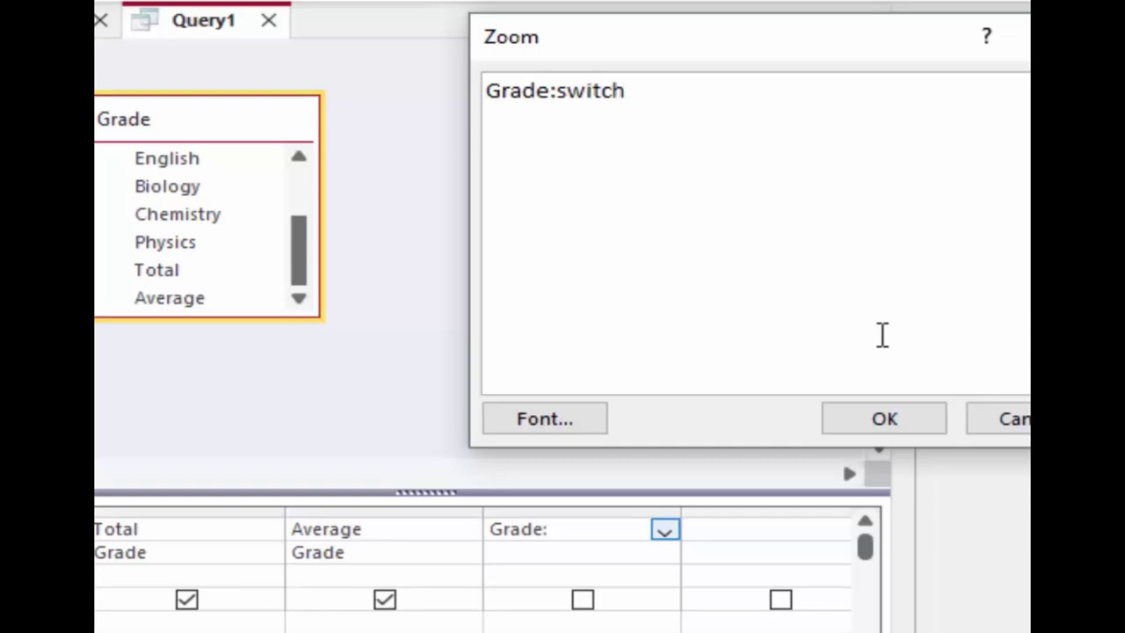
type("(")
type("[")
type("Aver")
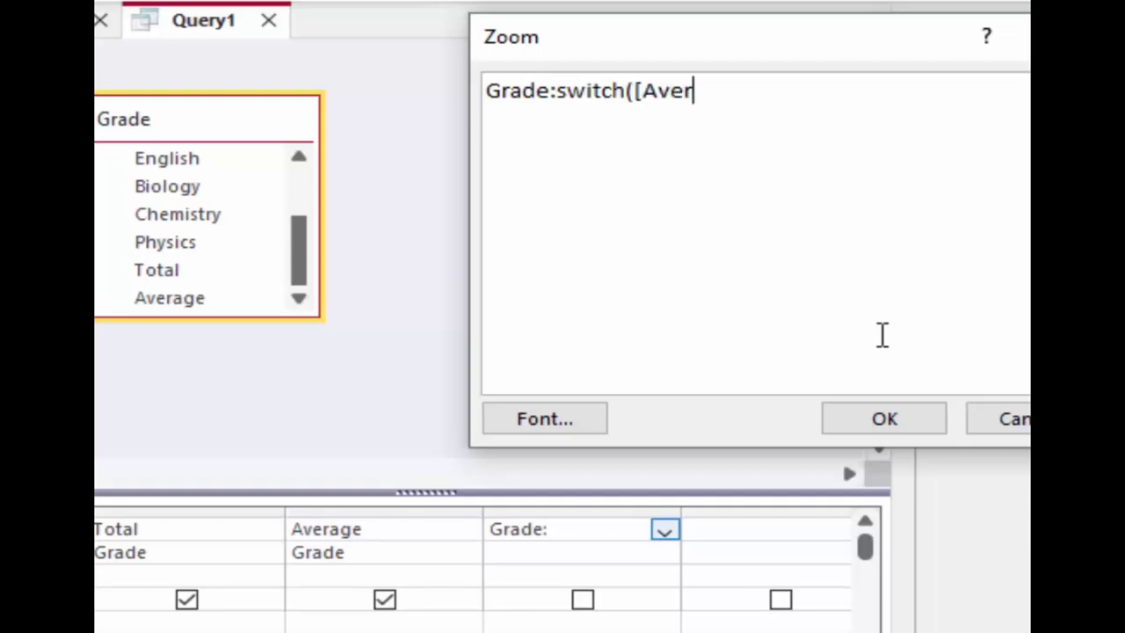
type("age")
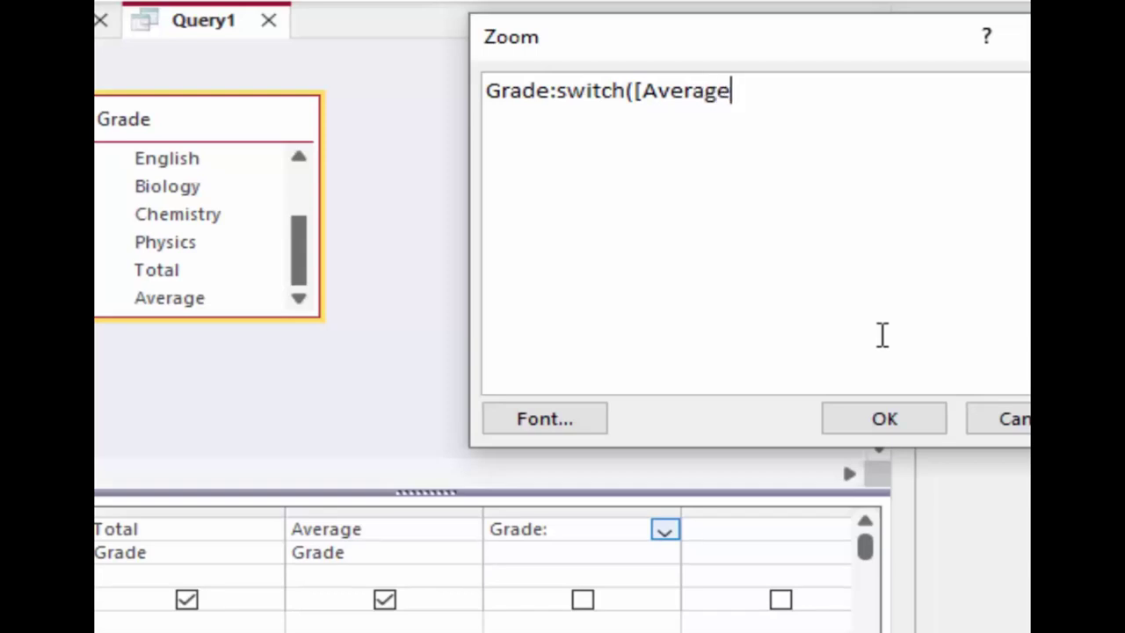
type("]>")
type("=")
type("85,")
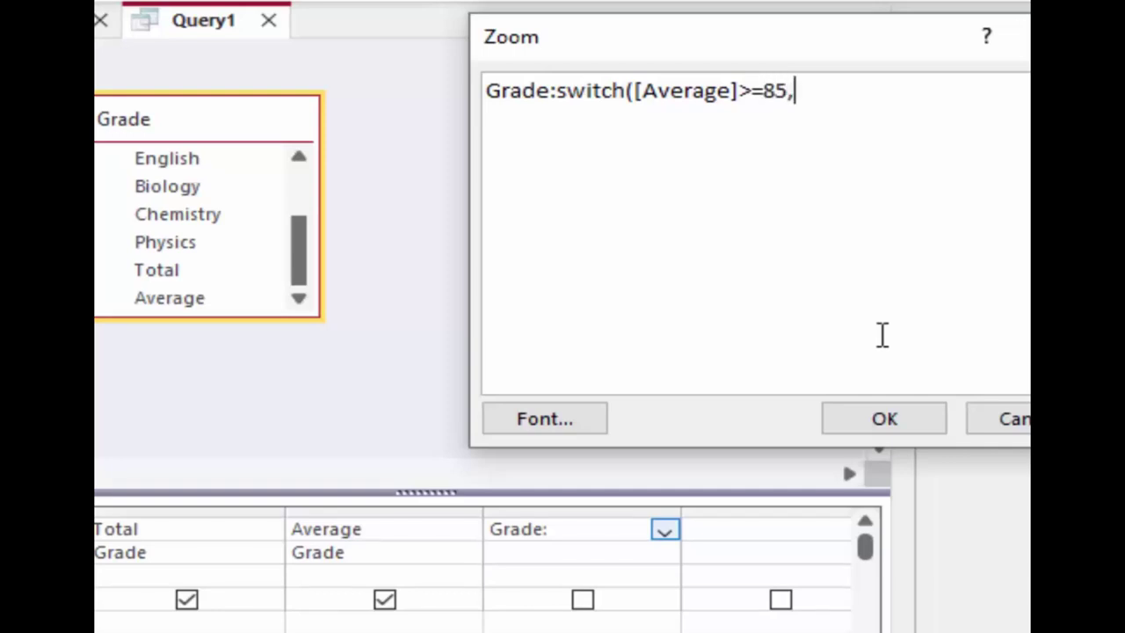
type("\"")
type("S\",")
type("[")
type("A")
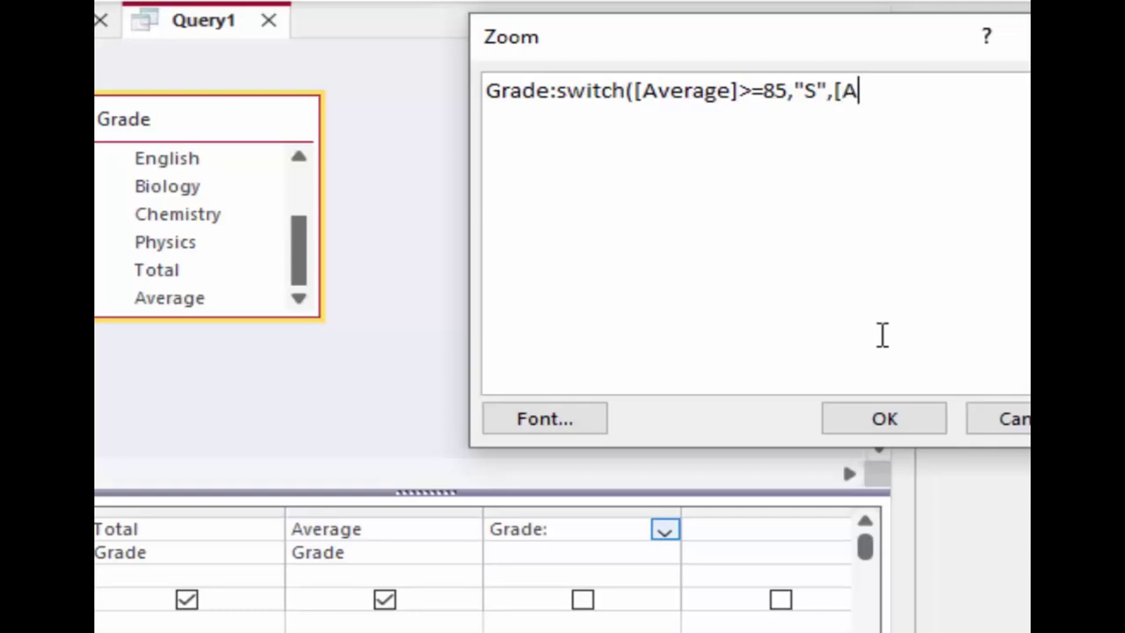
type("verag")
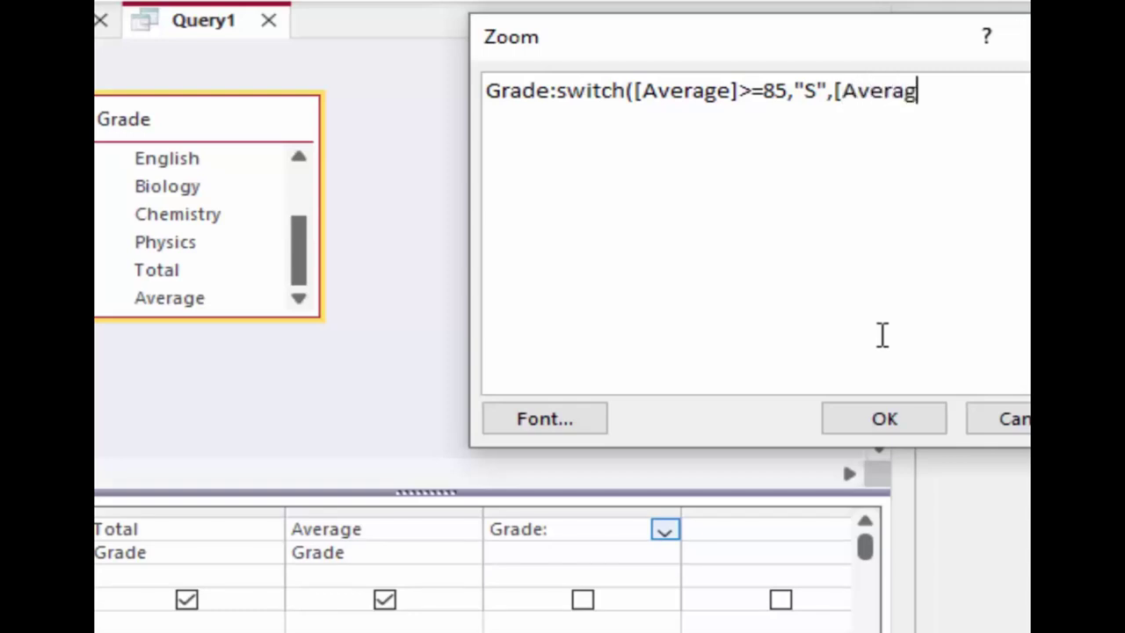
type("e]>=")
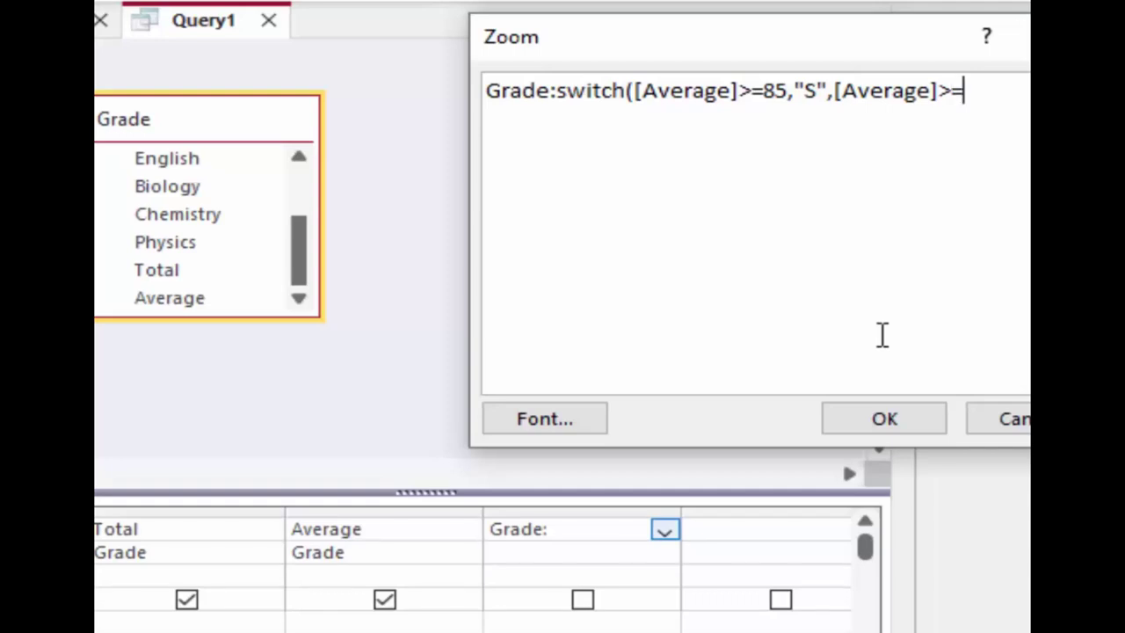
type("75,\"")
type("A")
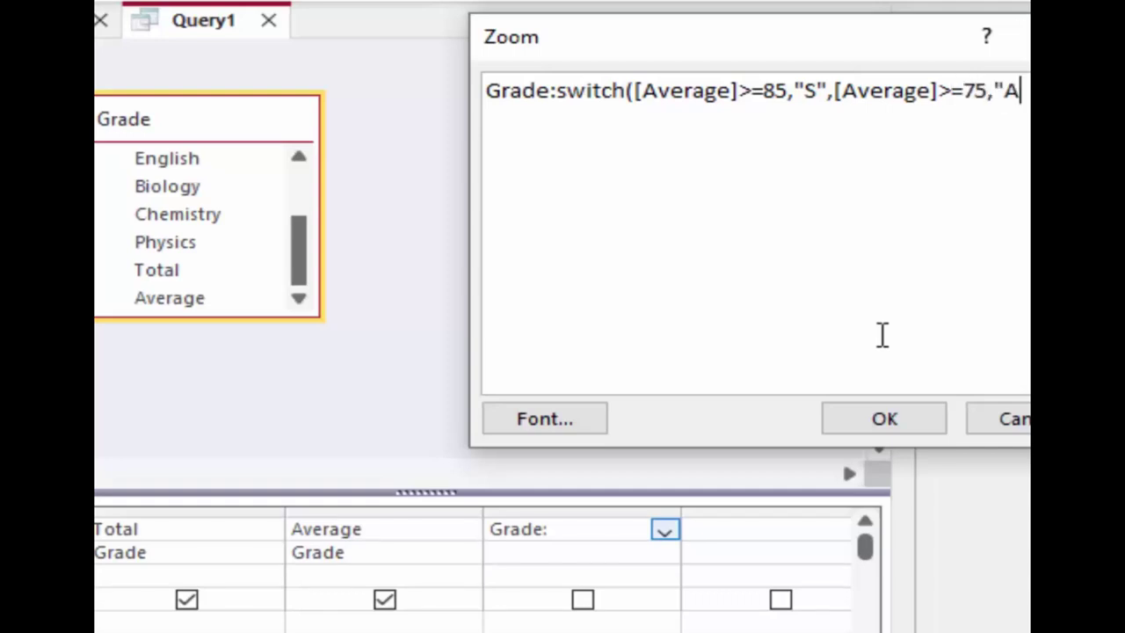
type("\",[Ave")
type("rage")
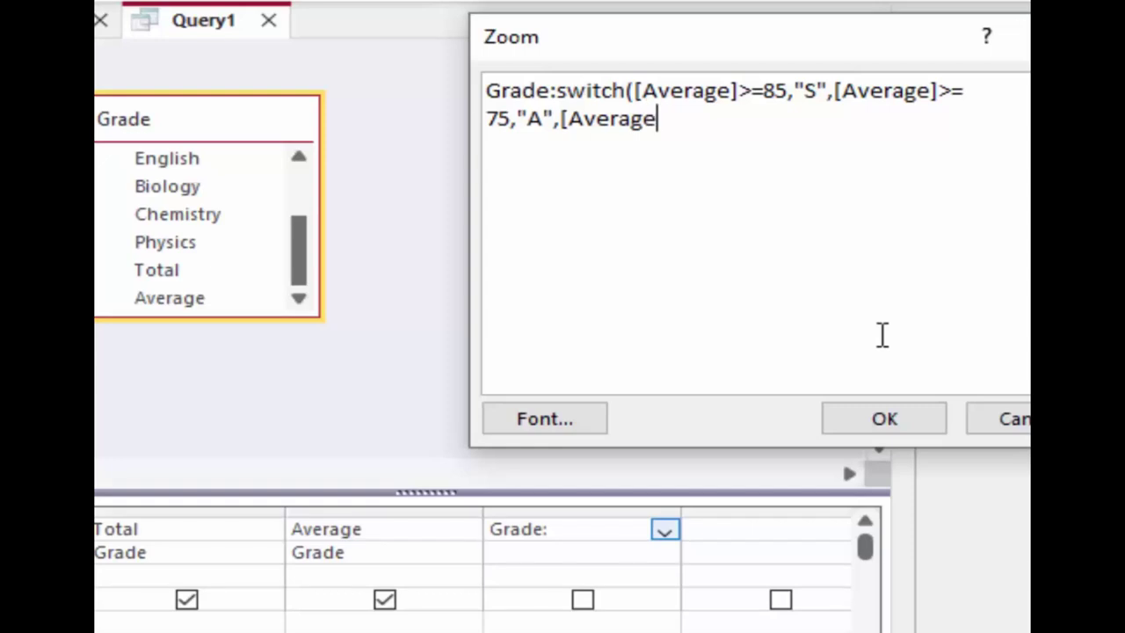
type("]>=")
type("65,\"")
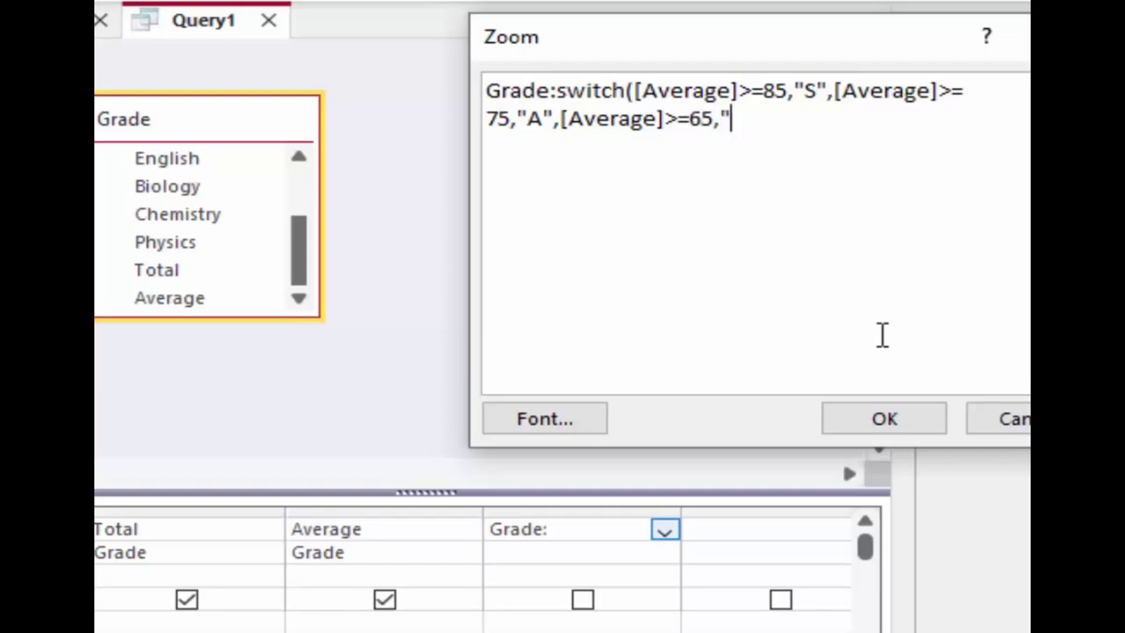
type("B\"")
type(",[A")
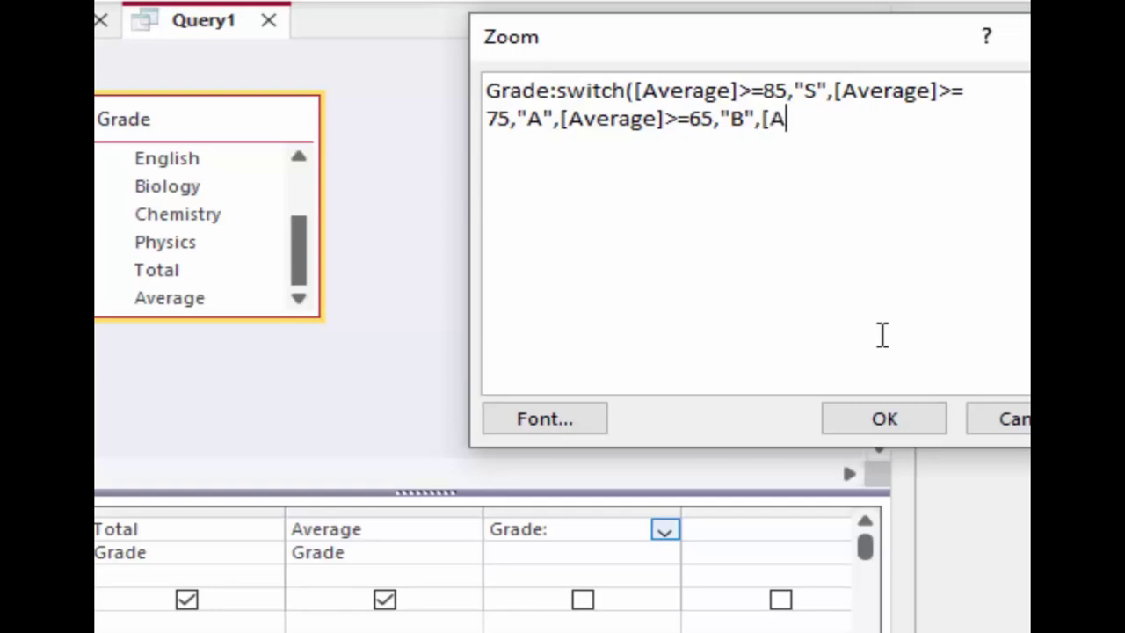
type("verag")
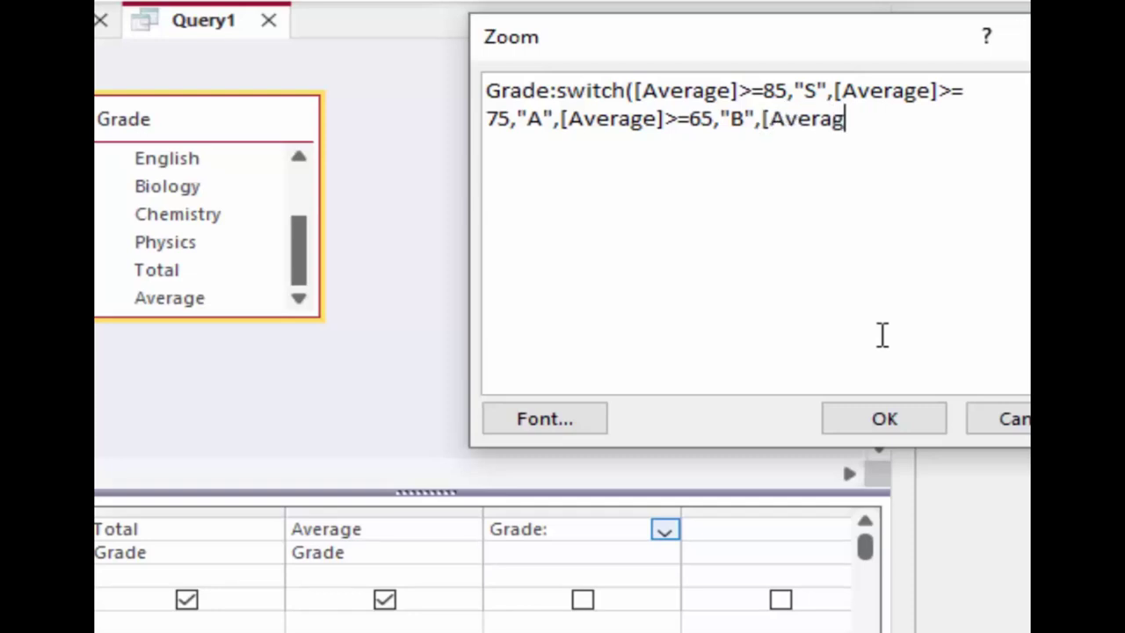
type("e]")
type("=")
type("5")
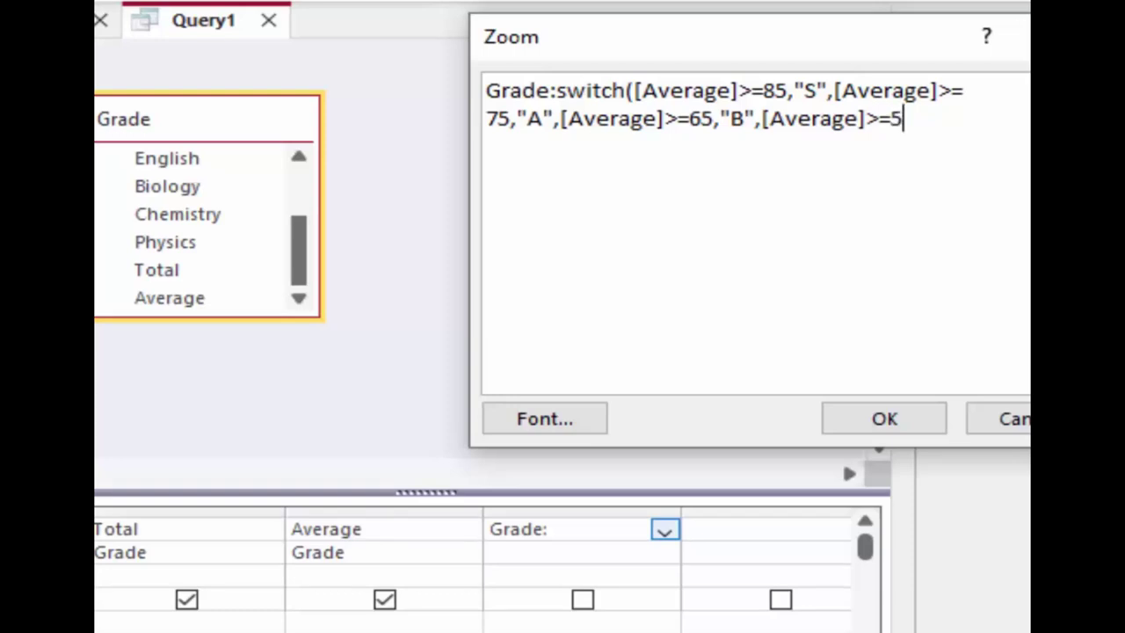
type("5,\"")
type("C\"")
type(",")
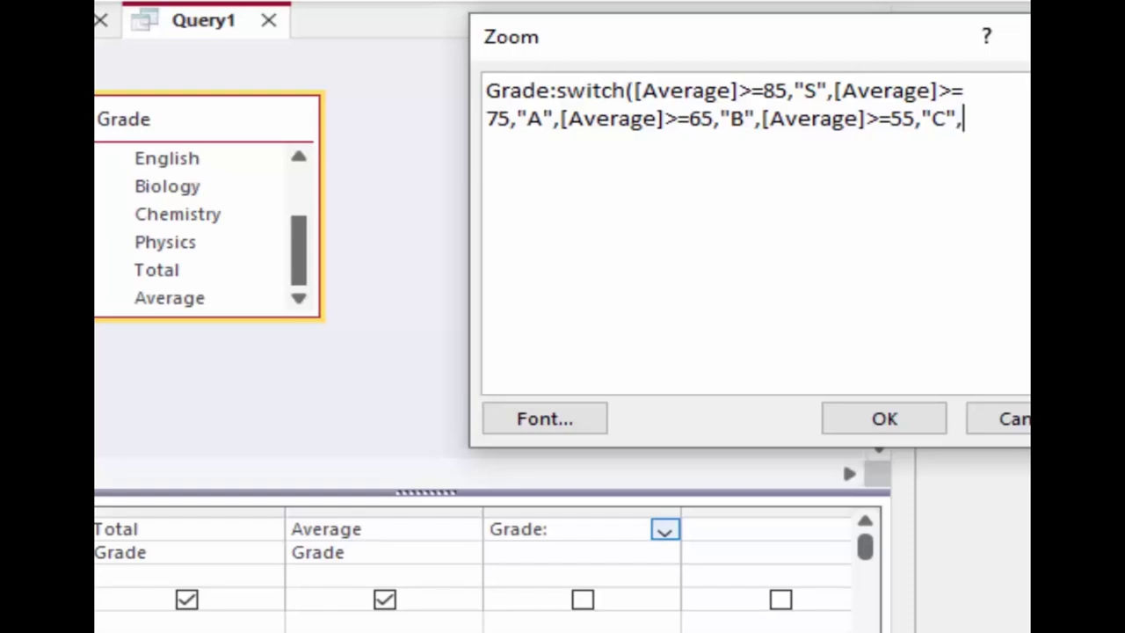
type("[Av")
type("era")
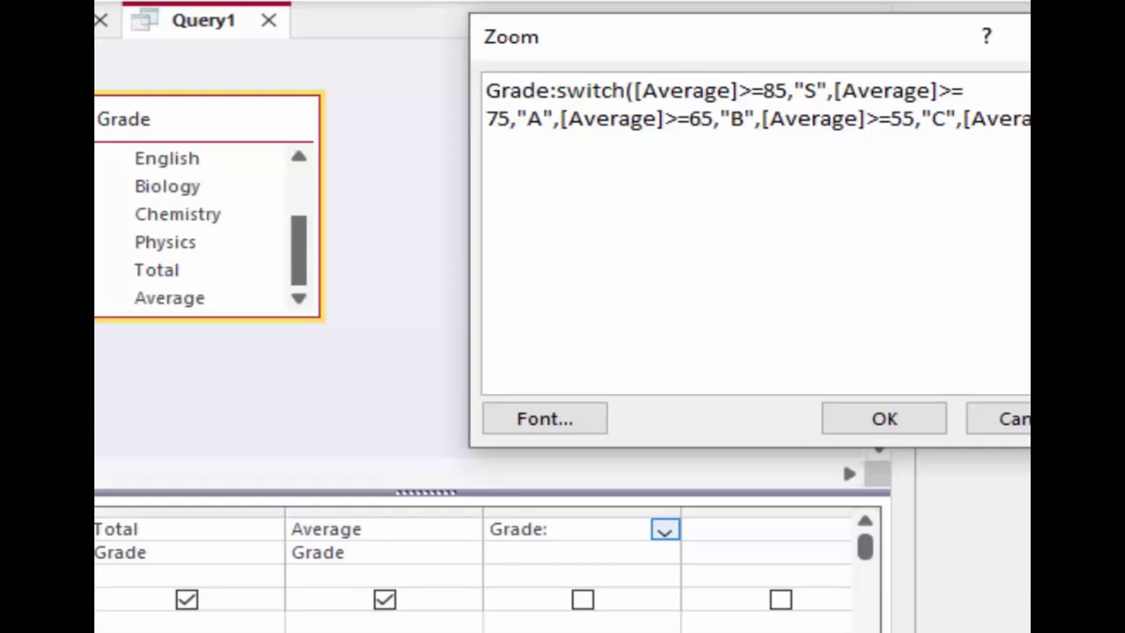
type("ge]>=")
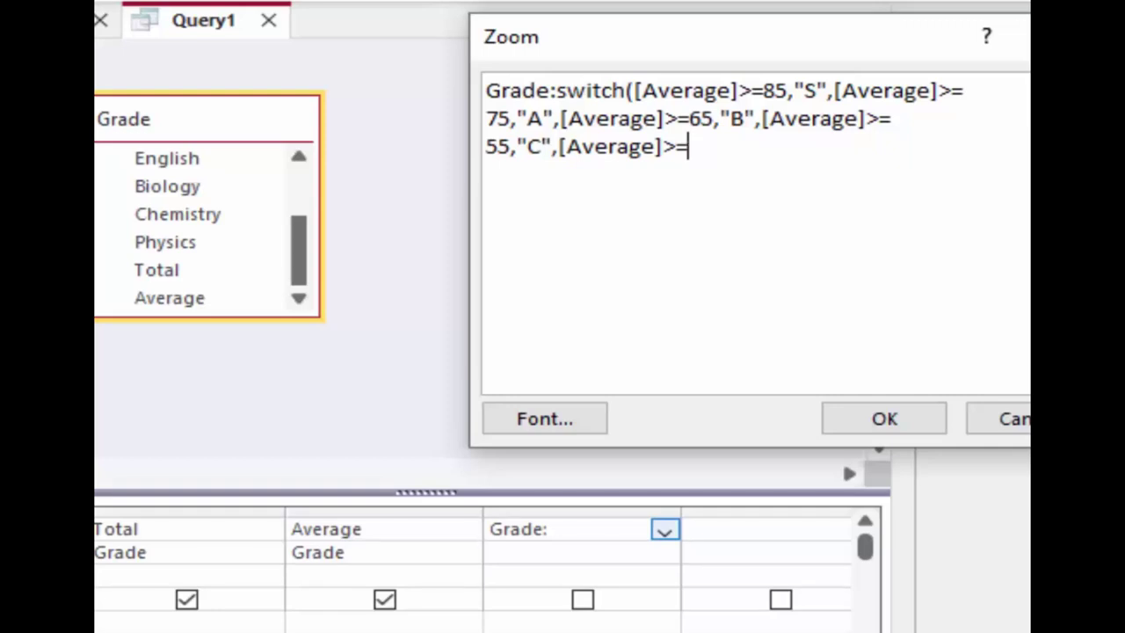
type("5")
type("0,\"")
type("D\",")
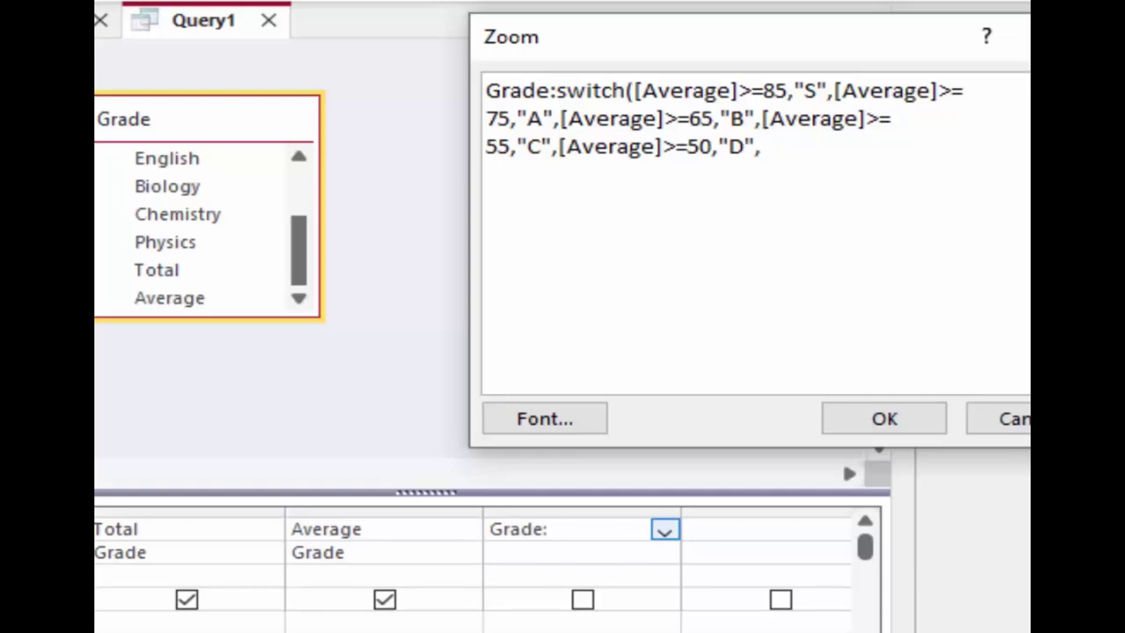
type("[Av")
type("erage")
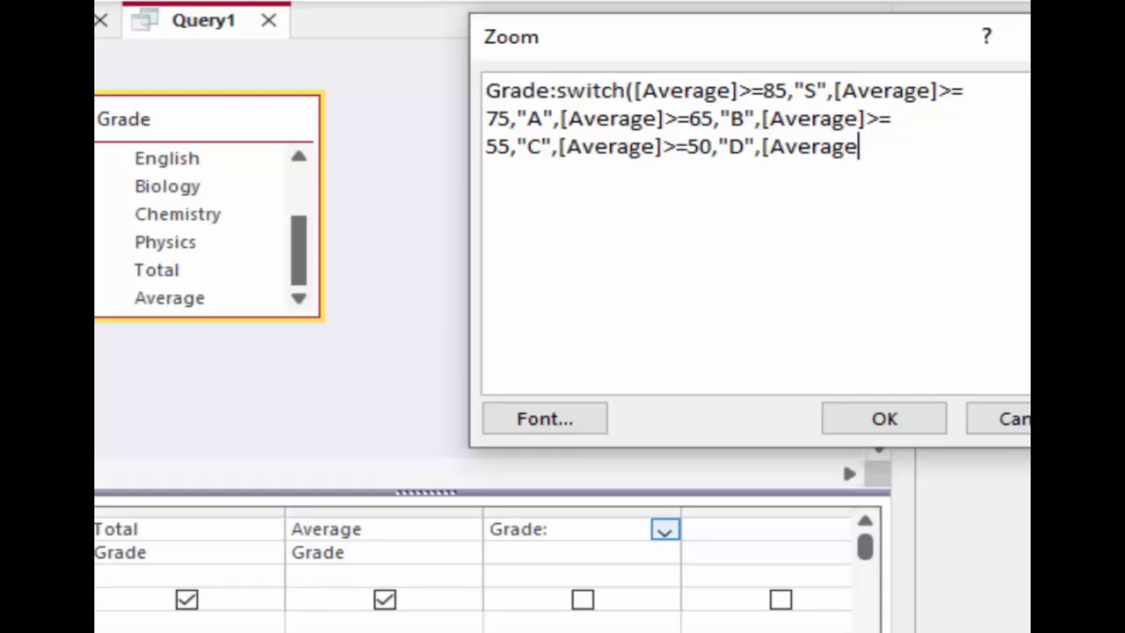
type("][\"")
key("BackSpace")
key("BackSpace")
key("BackSpace")
type("]")
type("<5")
type("0,")
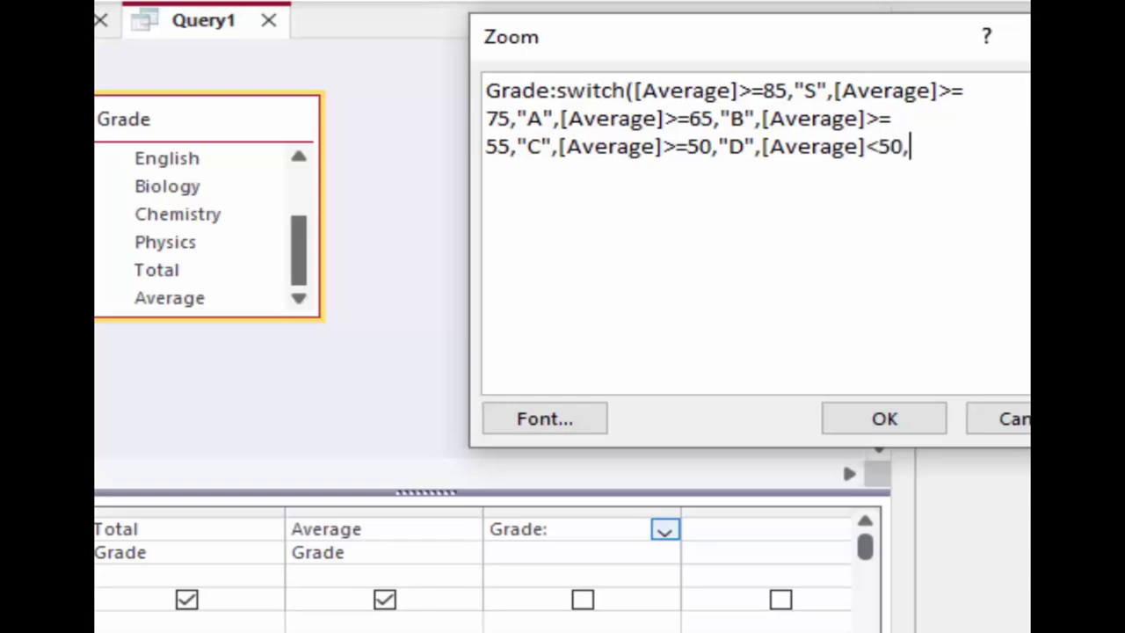
type("\"")
type("Fai")
type("l")
key("BackSpace")
key("BackSpace")
key("BackSpace")
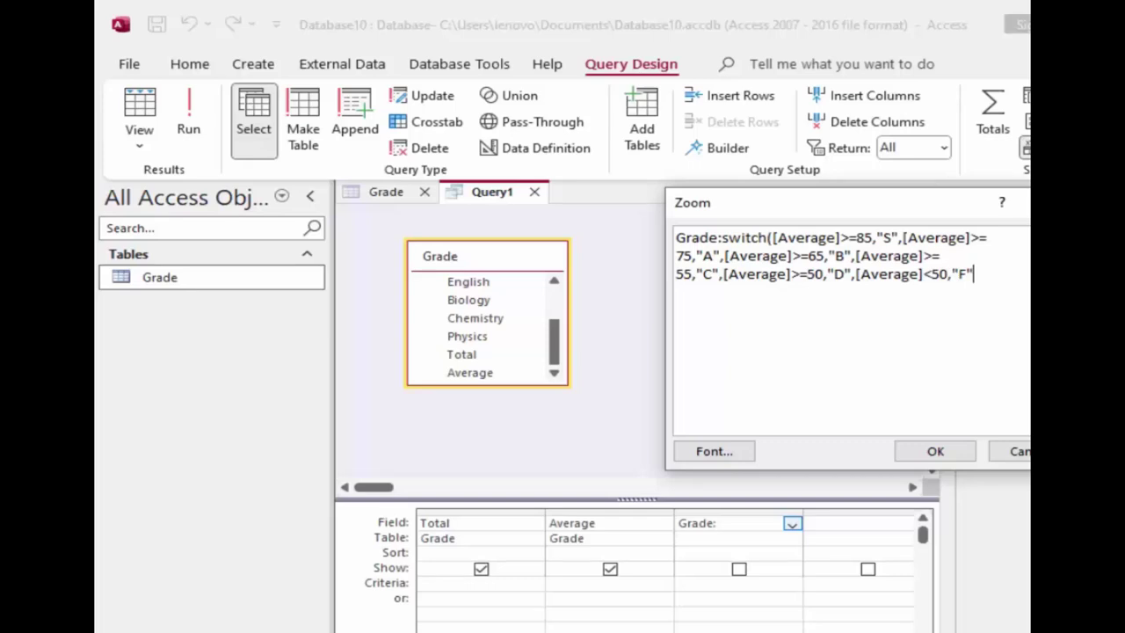
Confirm the Grade expression, run the query and widen the Name_of_Student column.
left_click(935, 451)
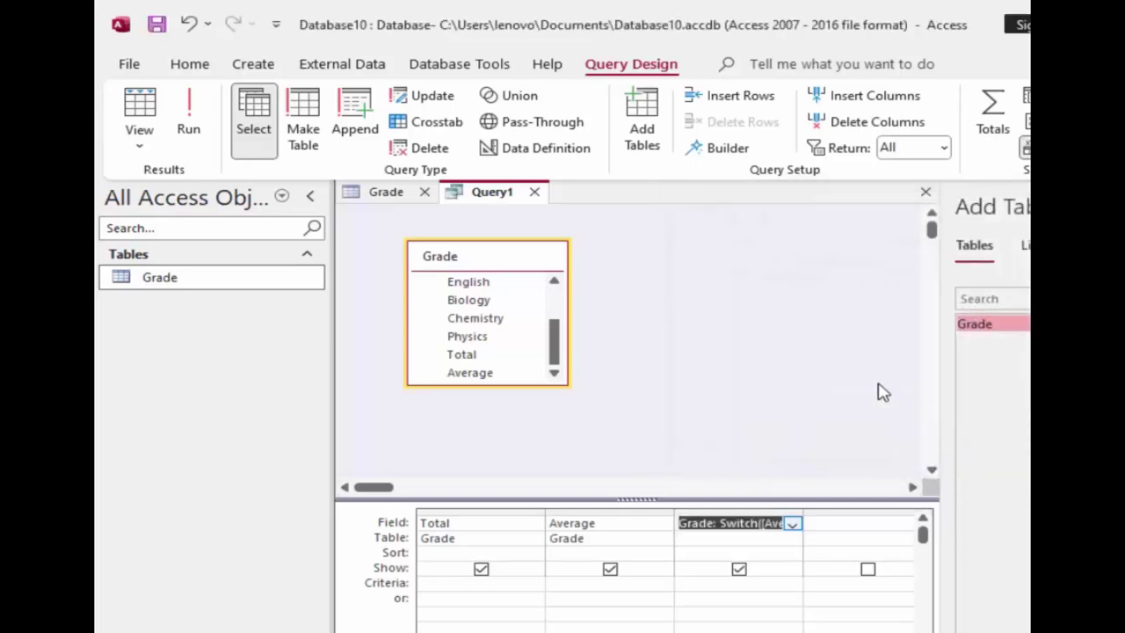
left_click(188, 116)
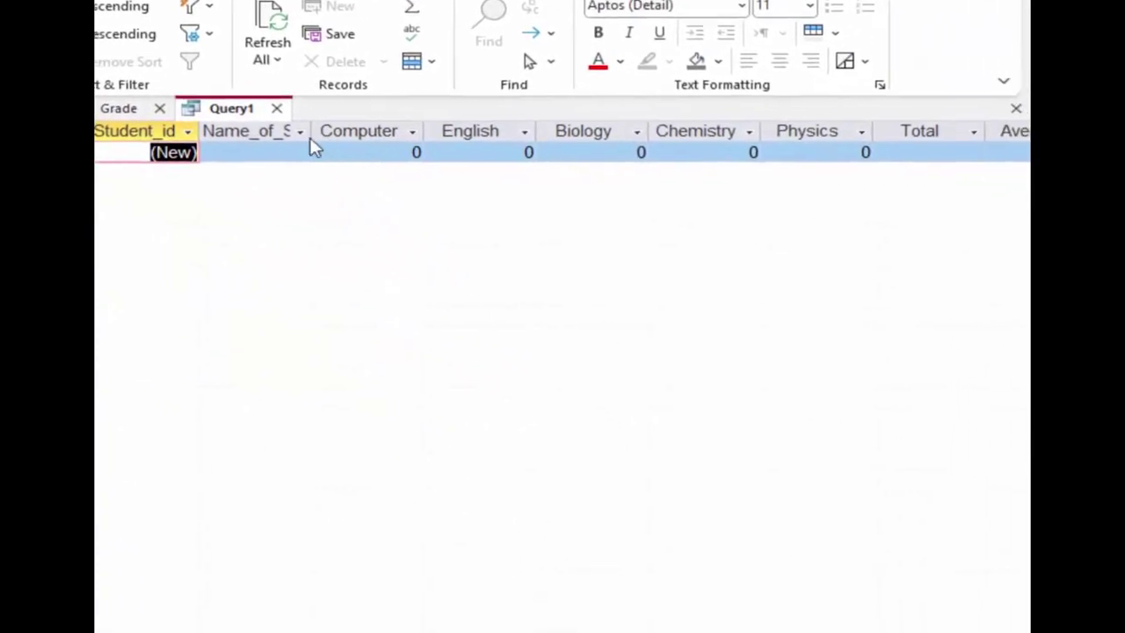
left_click_drag(311, 133, 386, 140)
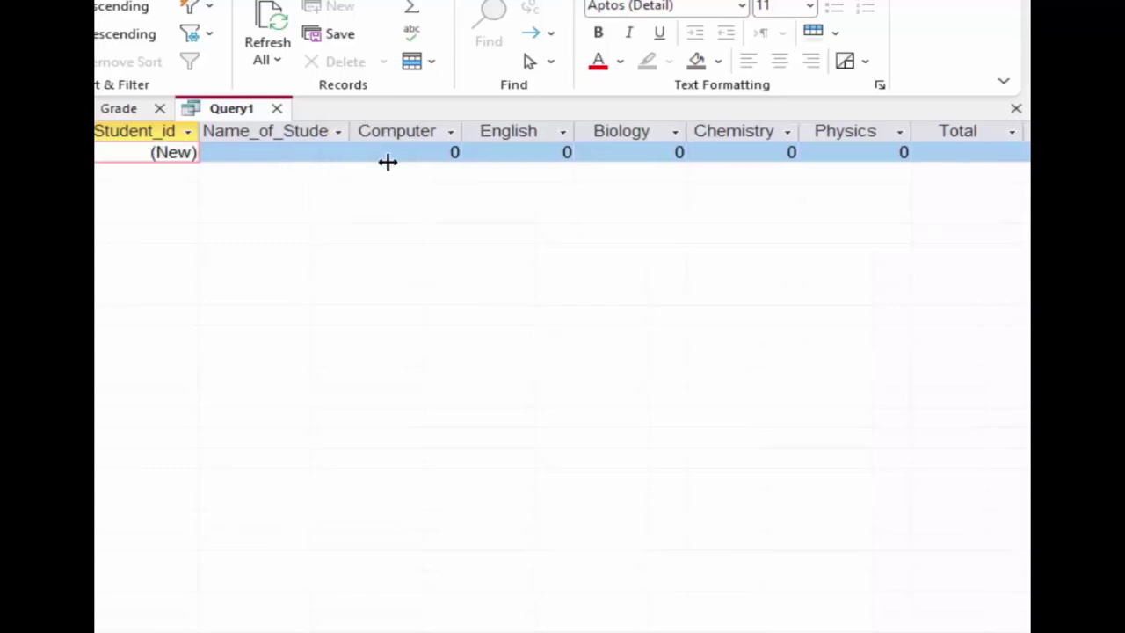
Enter the first student's name with Computer 66, English 77 and Biology 56.
left_click(287, 153)
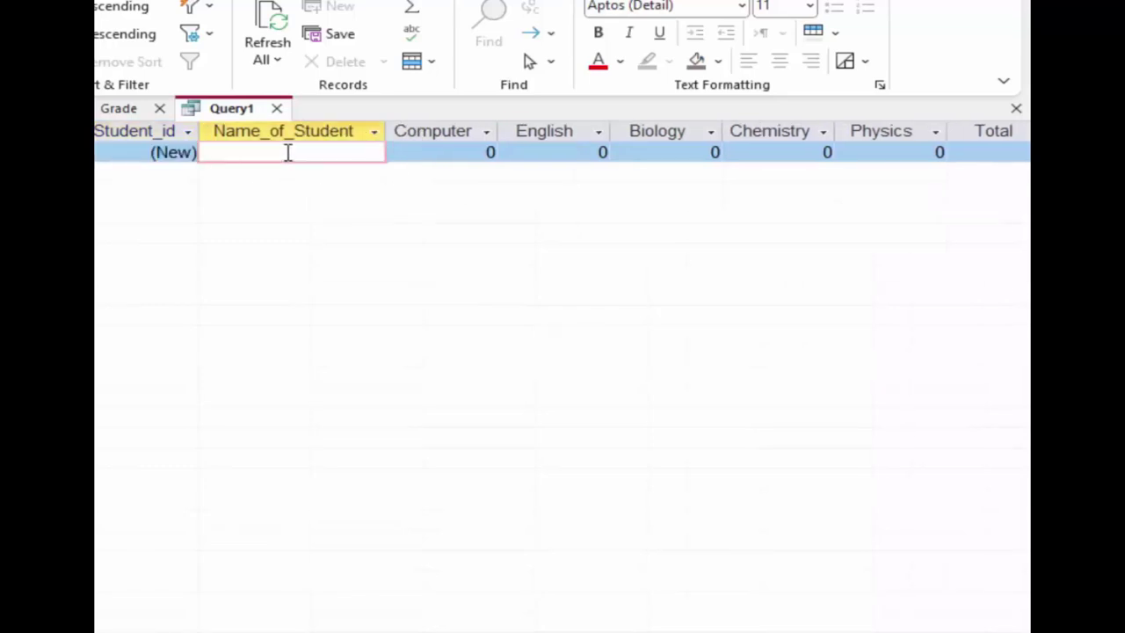
type("Ri")
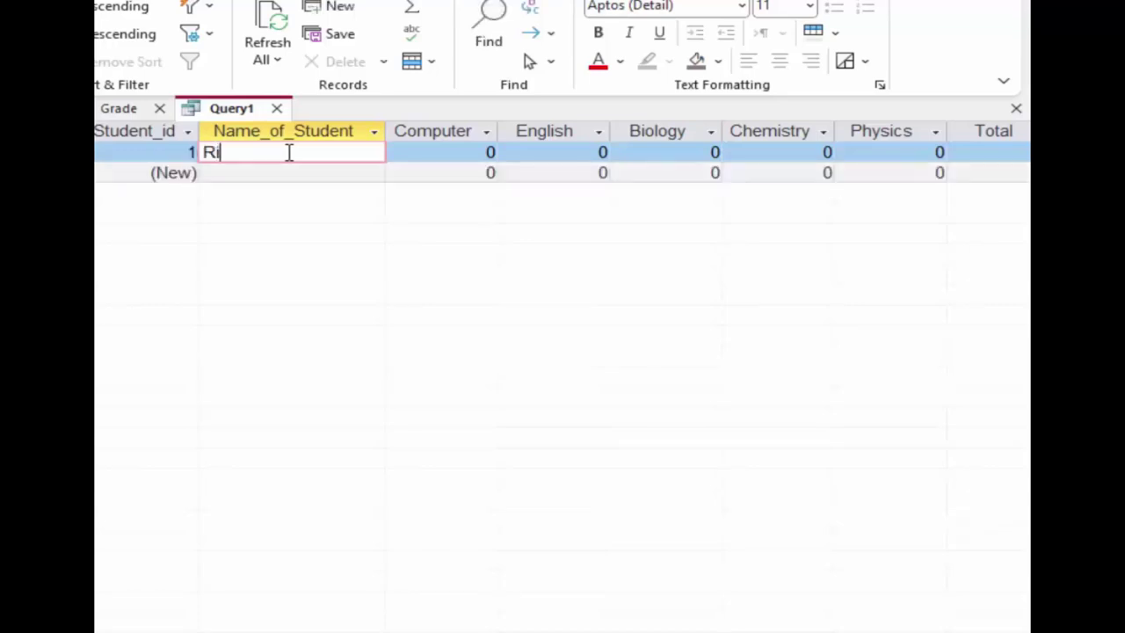
type("tesh")
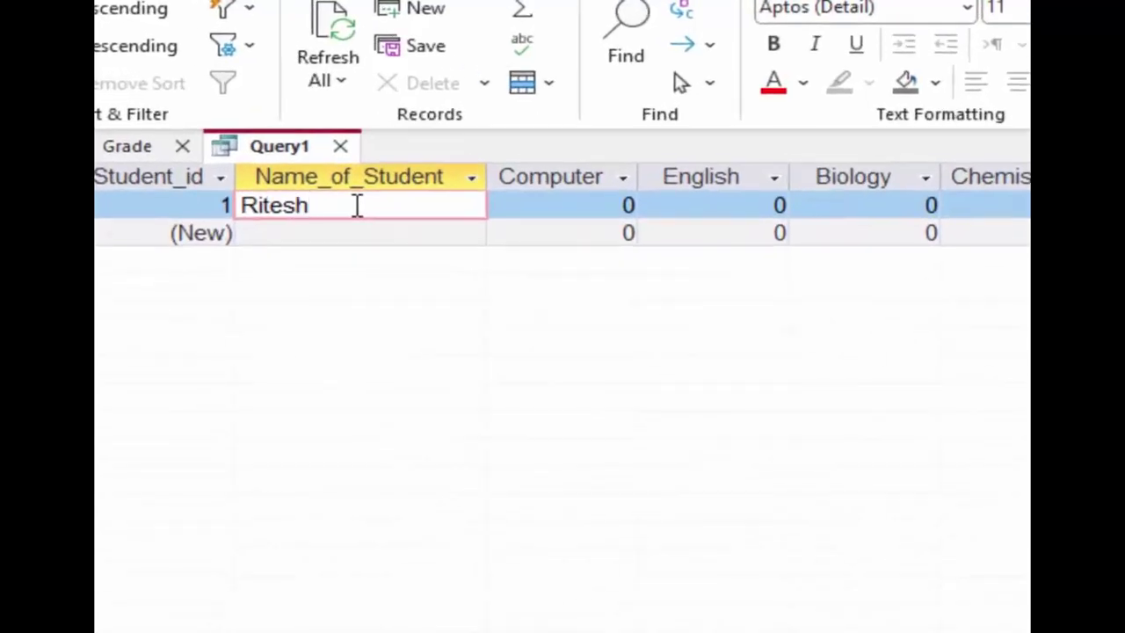
key("Tab")
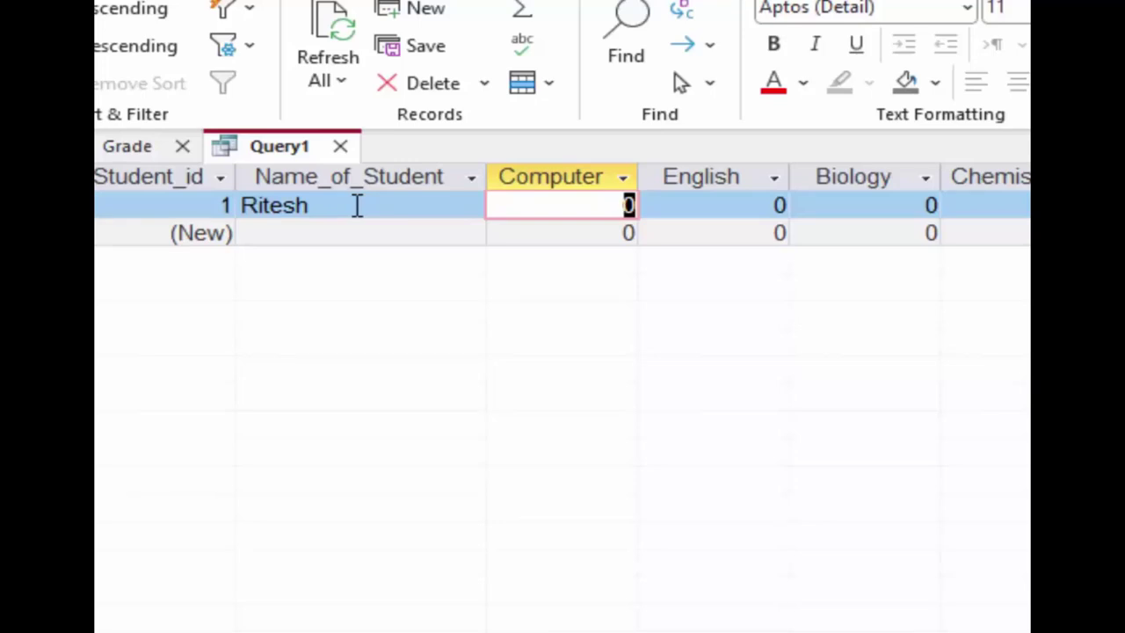
type("66")
key("Tab")
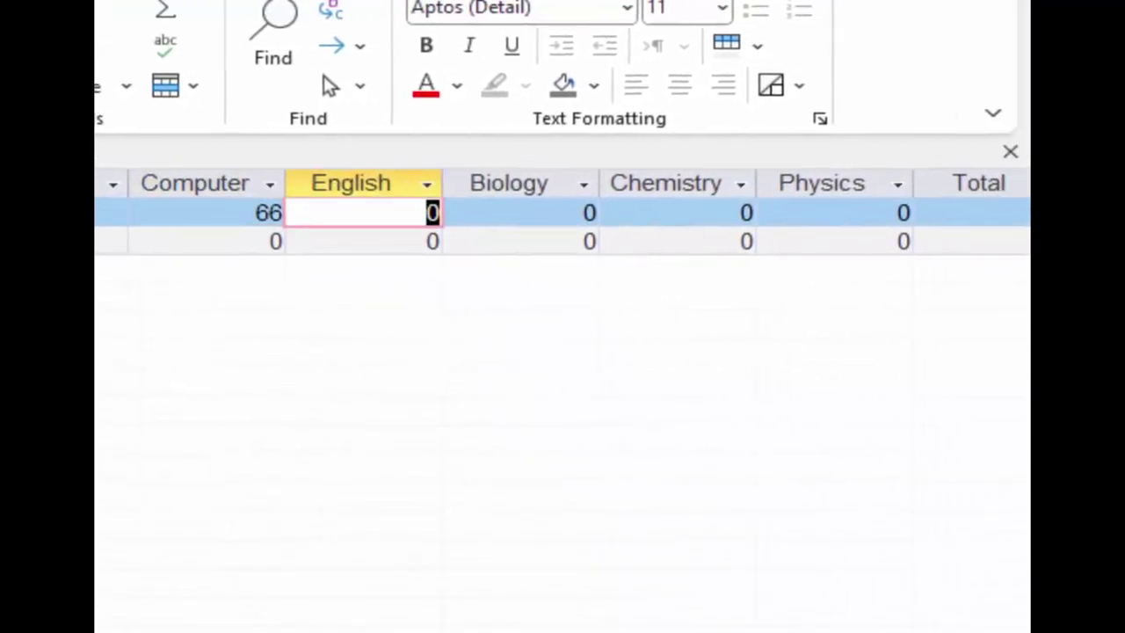
type("77")
key("Tab")
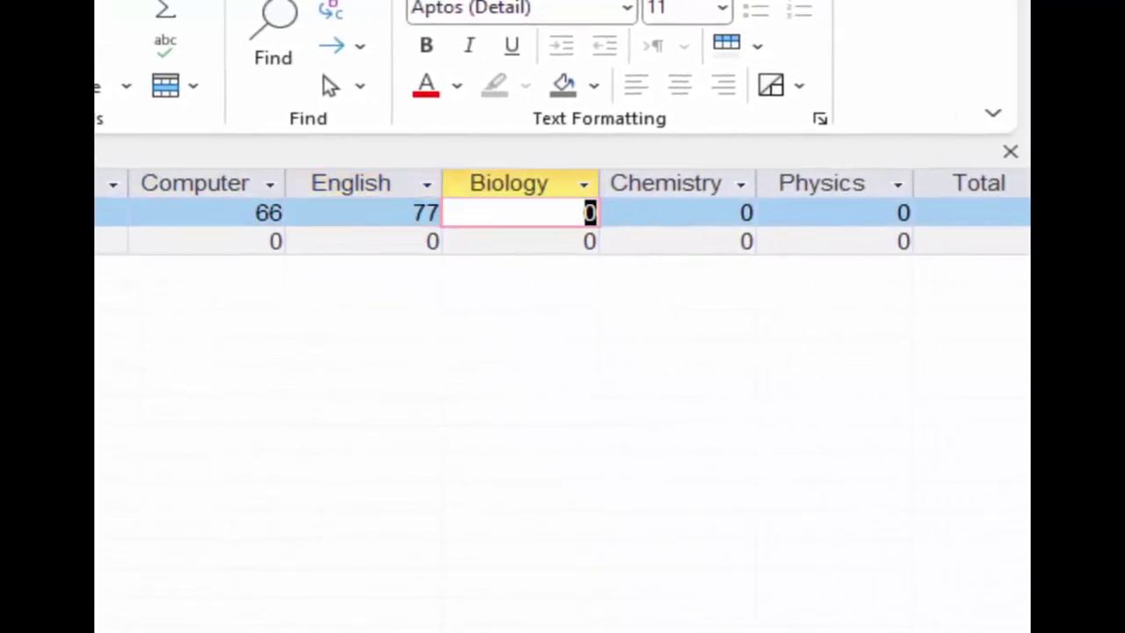
type("56")
key("Tab")
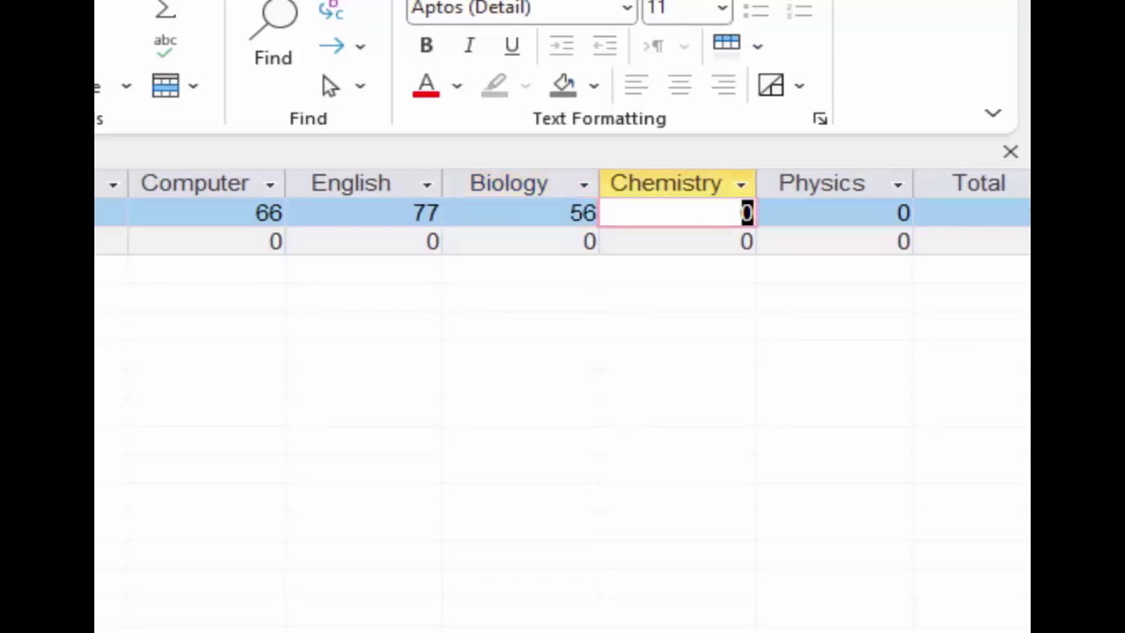
Add Chemistry 66 and Physics 44, then check Total 309, Average 61.8, Grade C.
type("66")
key("Tab")
type("44")
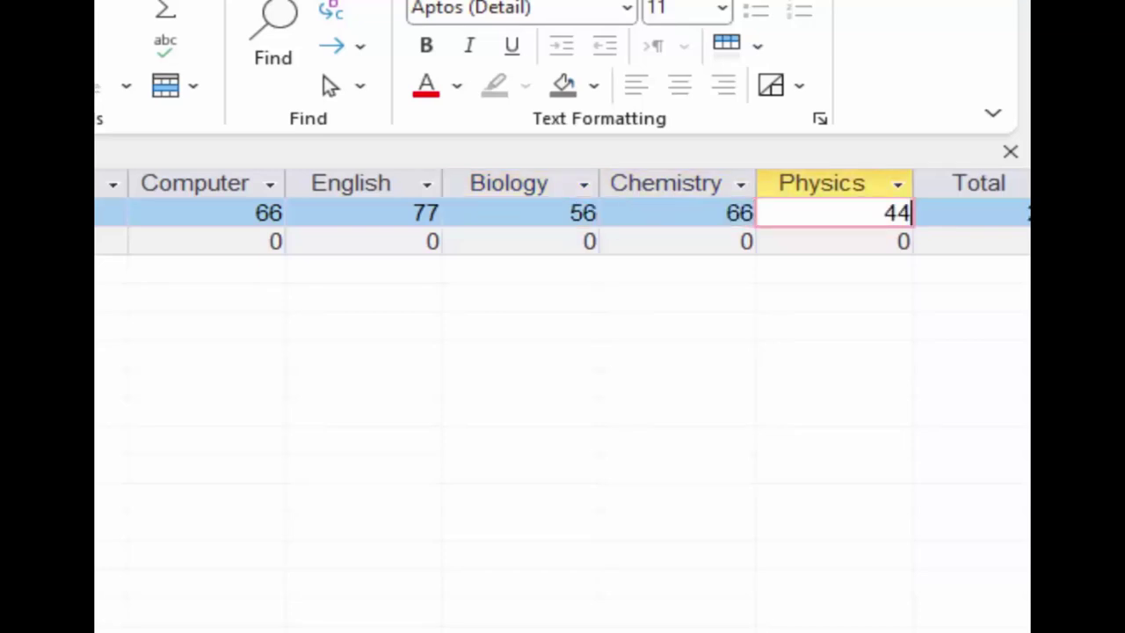
key("Tab")
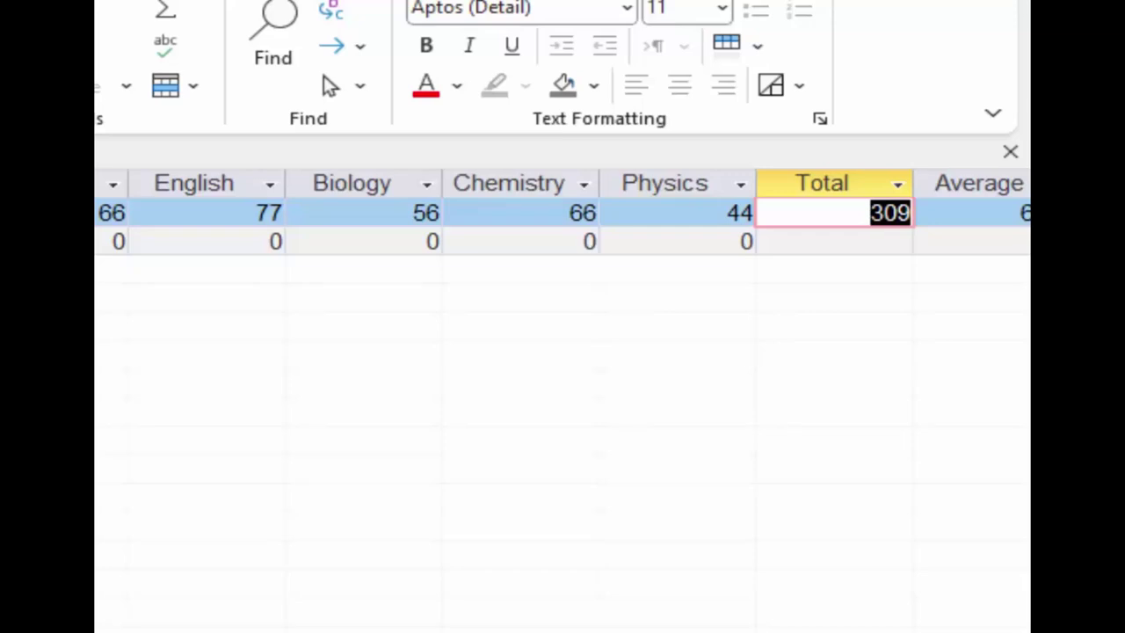
scroll(562, 211, "right", 3)
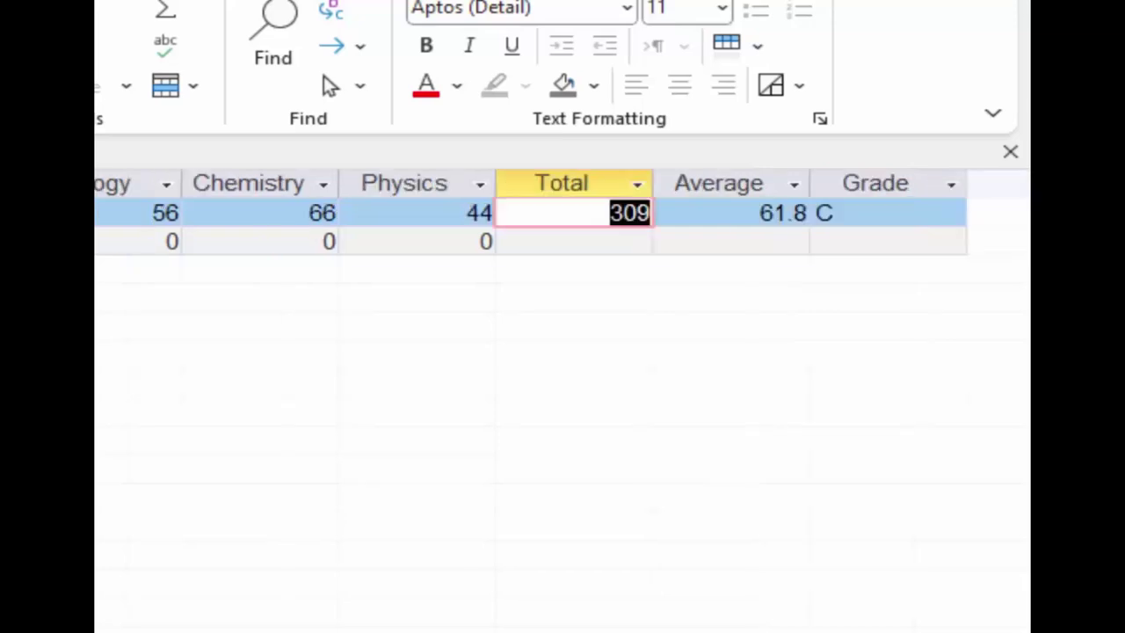
left_click(857, 208)
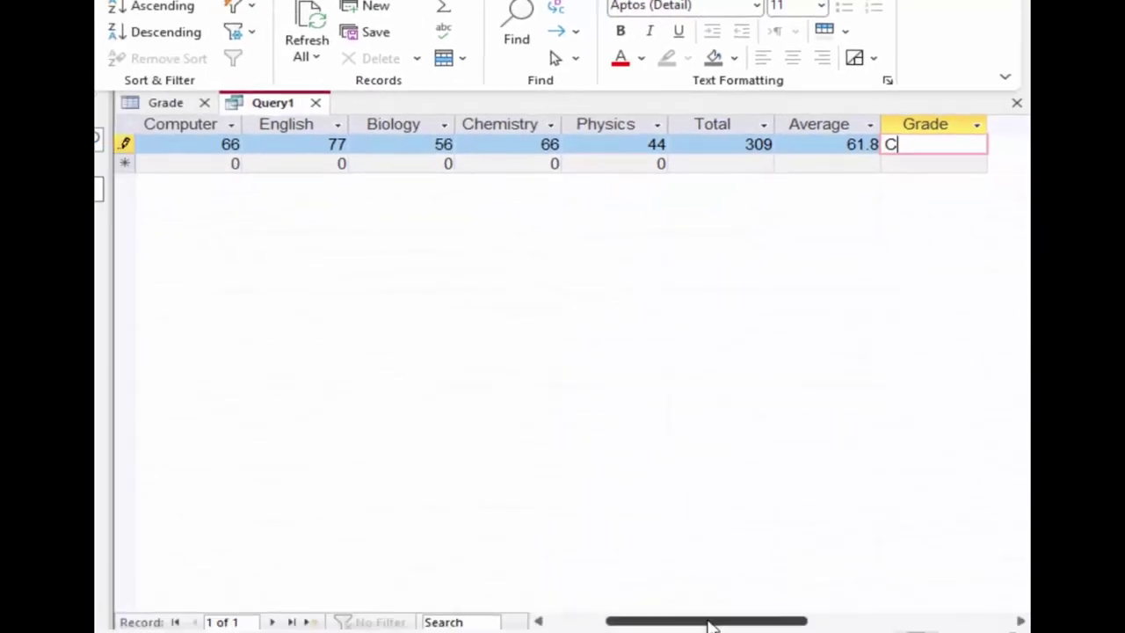
left_click_drag(708, 620, 641, 618)
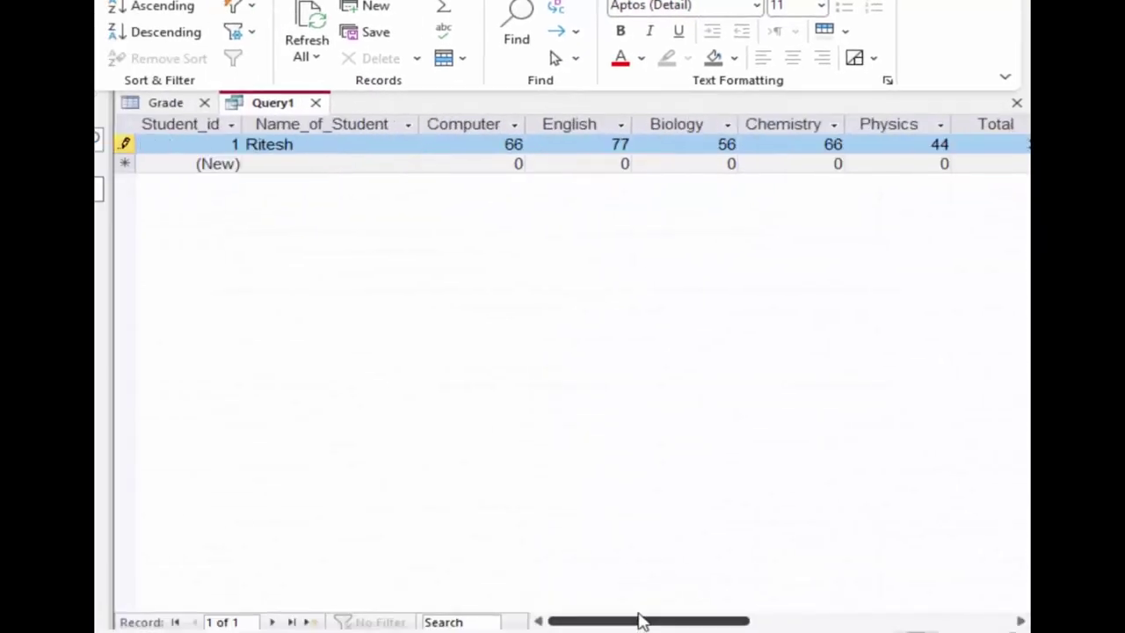
Start a new record with the second student's name and marks 54, 67 and 23.
left_click(303, 165)
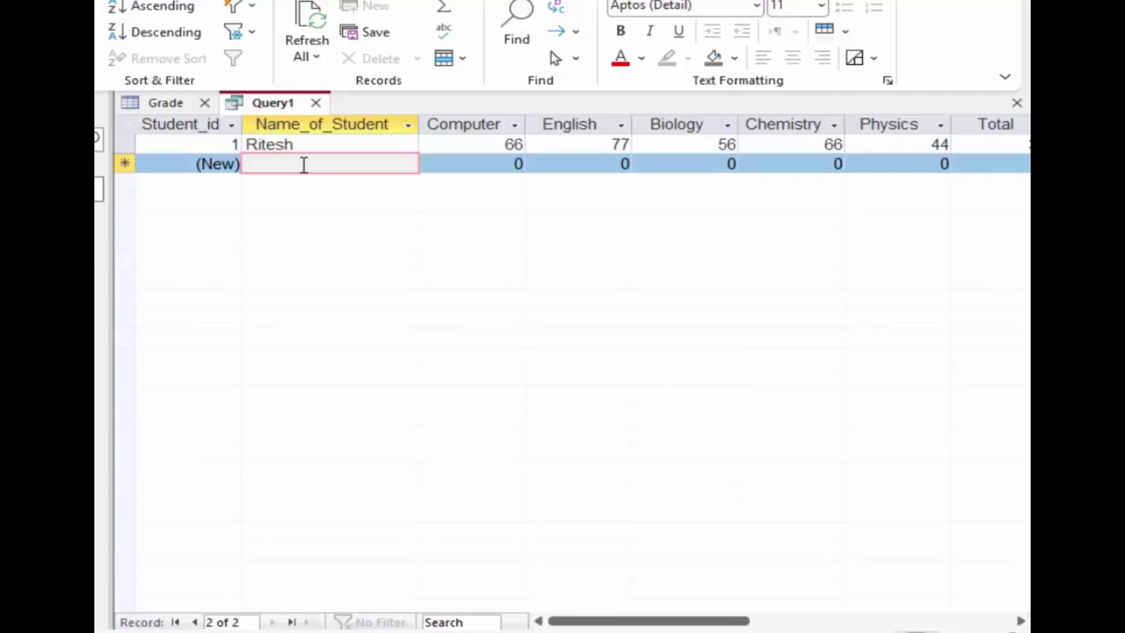
type("G")
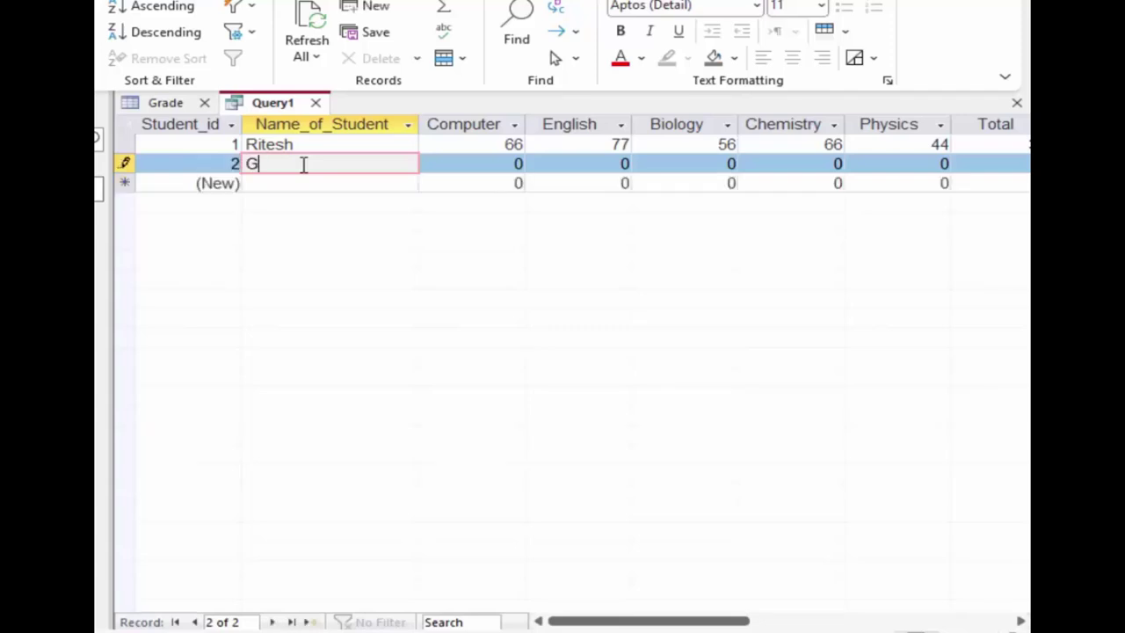
type("aurav")
key("Tab")
type("5")
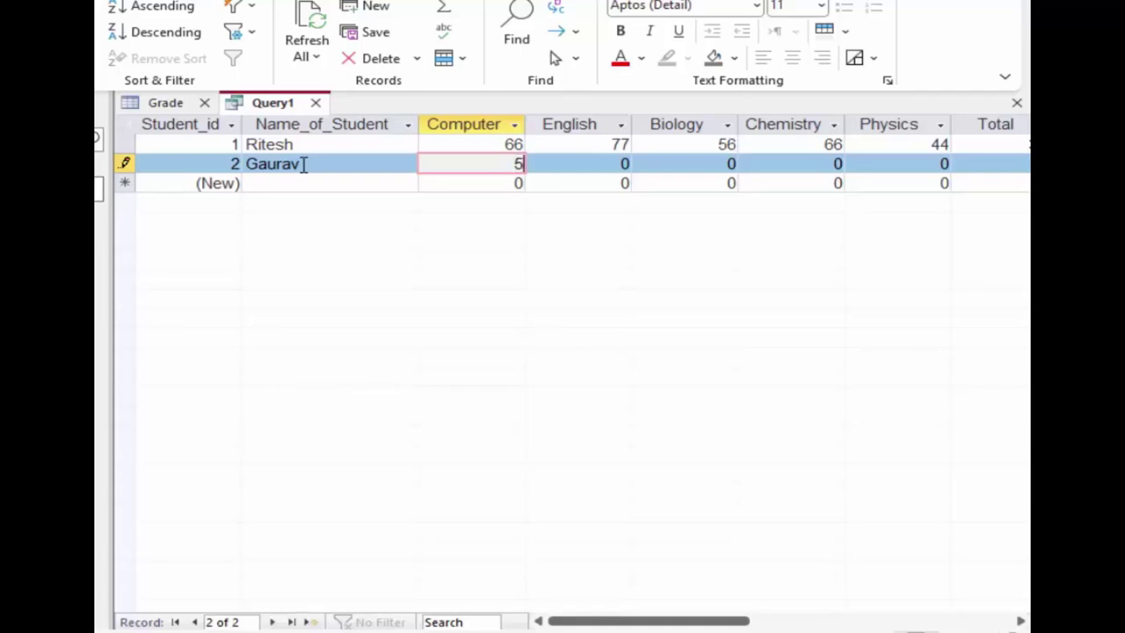
type("4")
key("Tab")
type("67")
key("Tab")
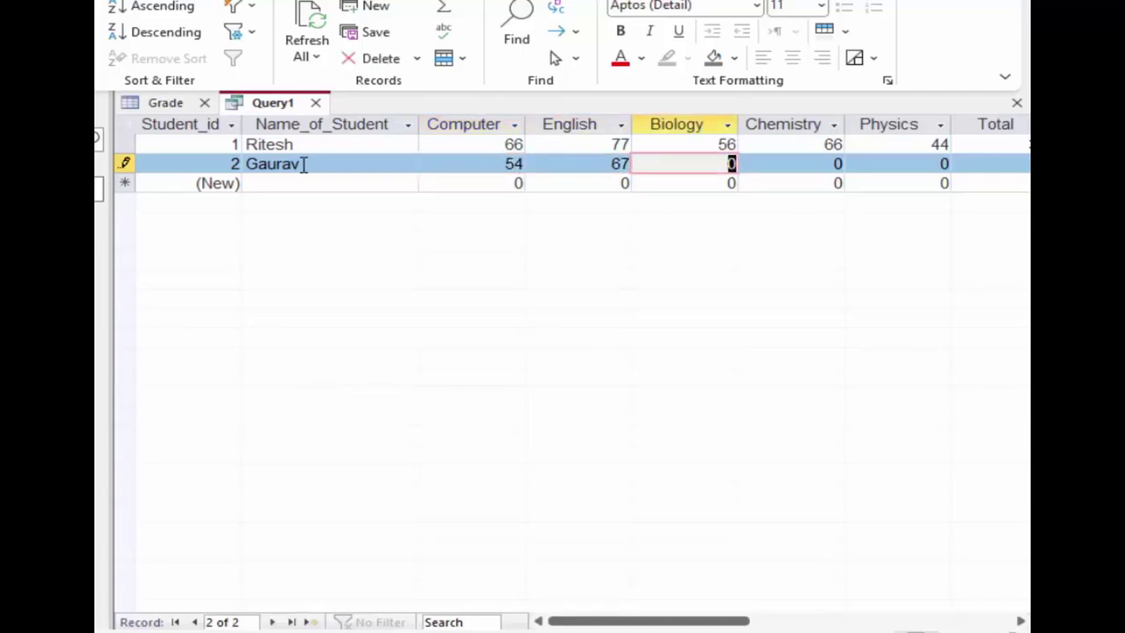
type("23")
Add Chemistry 23 and Physics 12, then check Total 179, Average 35.8, Grade F.
key("Tab")
type("23")
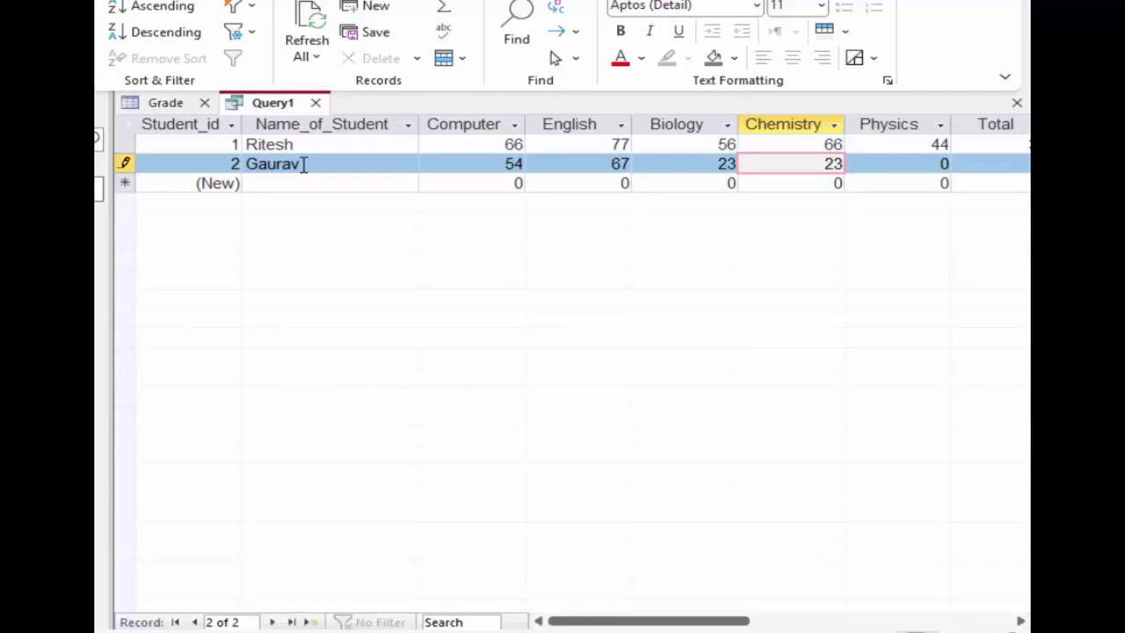
key("Tab")
type("12")
key("Tab")
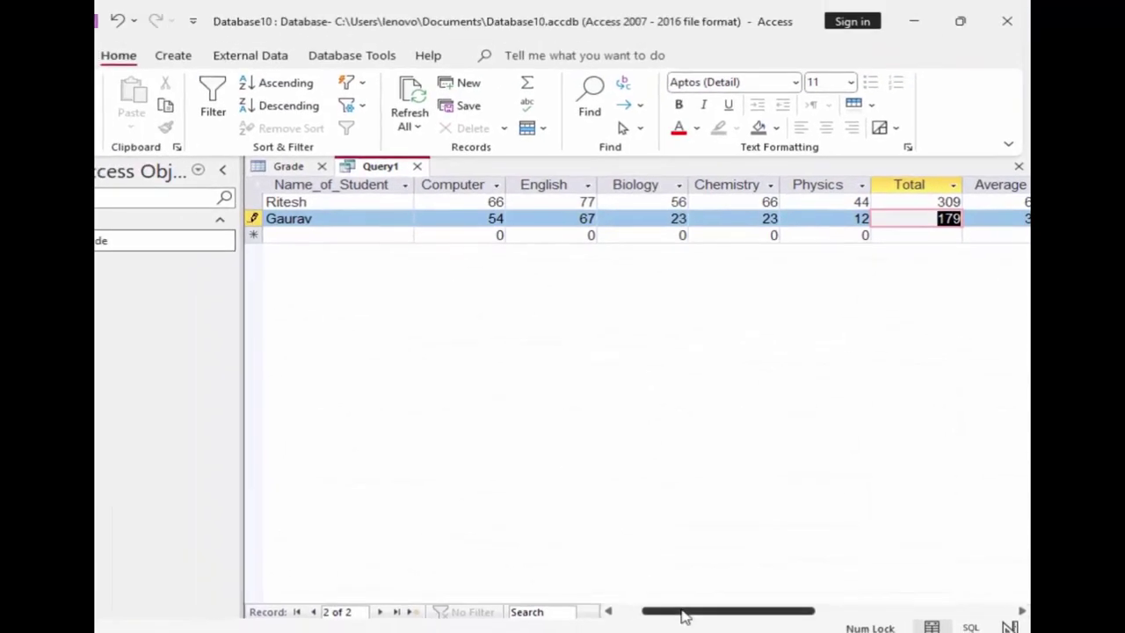
left_click_drag(681, 613, 703, 613)
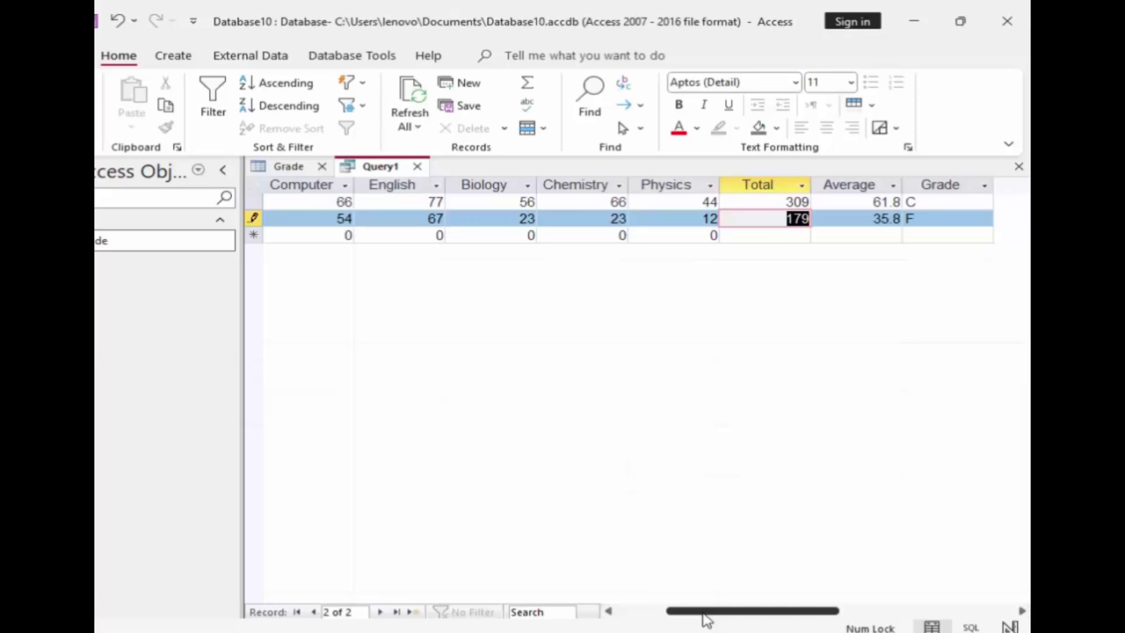
left_click(926, 218)
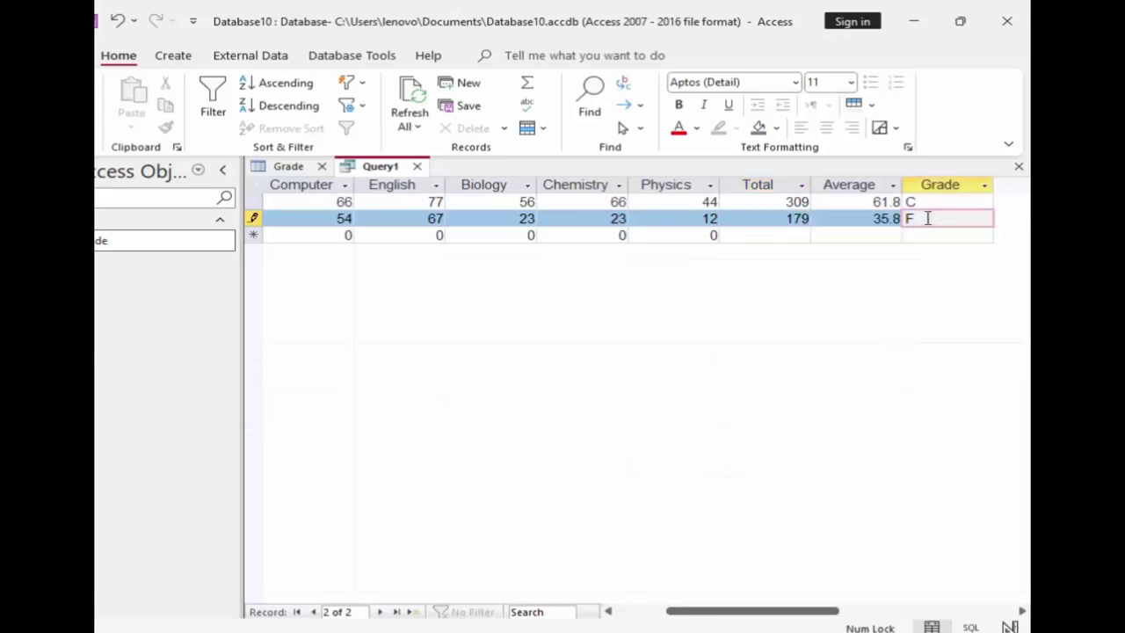